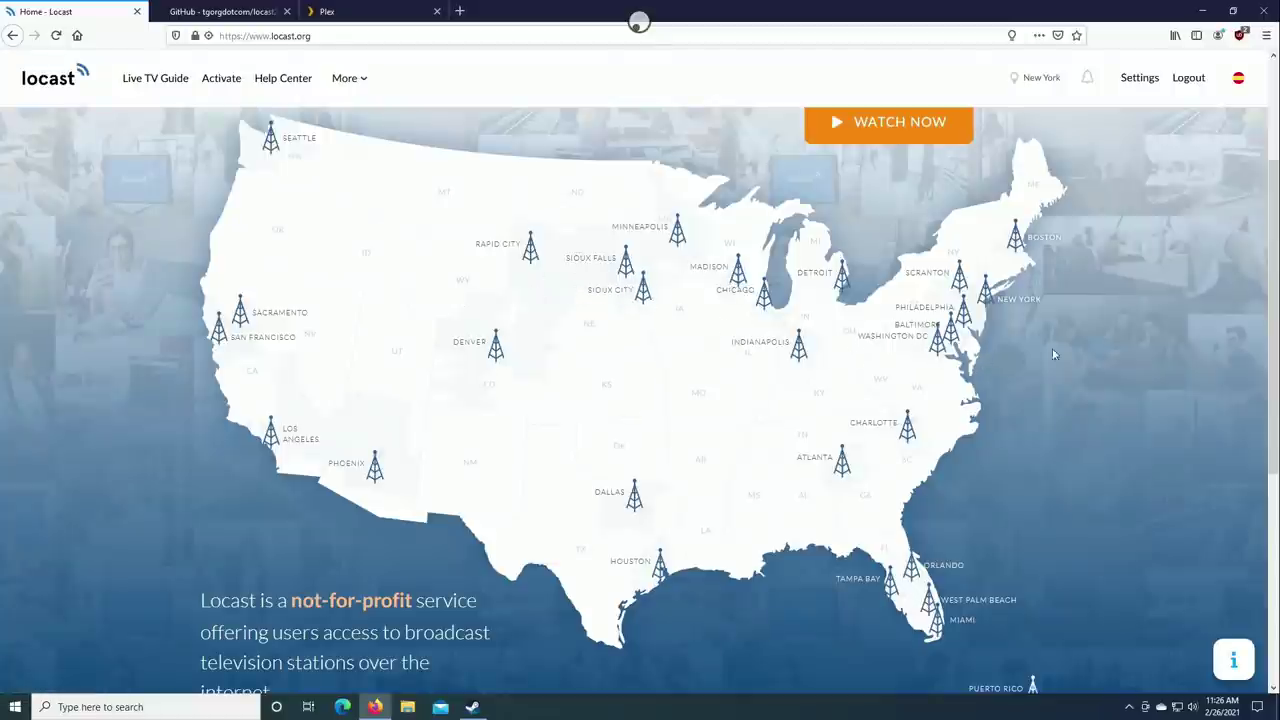
Step: Review the Locast homepage's coverage map and donation section, and the locast2plex GitHub repository's README and ffmpeg folder
drag(1263, 347, 1276, 531)
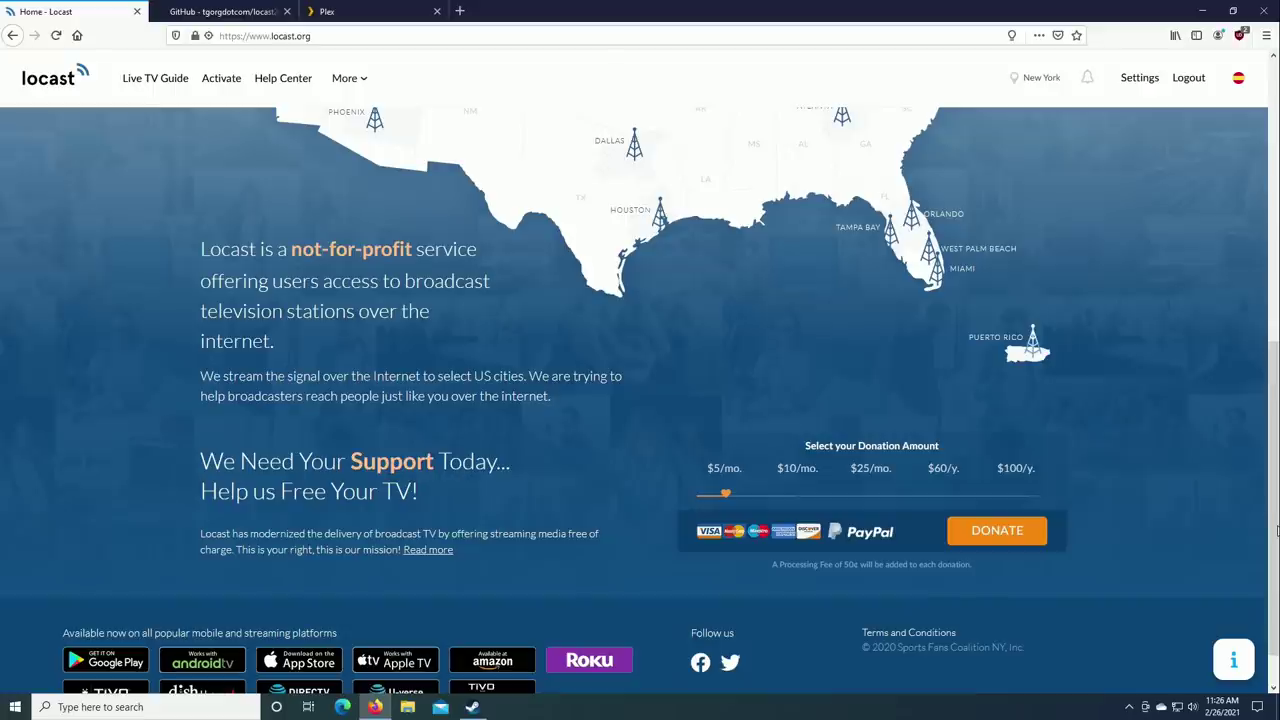
drag(1276, 530, 1277, 312)
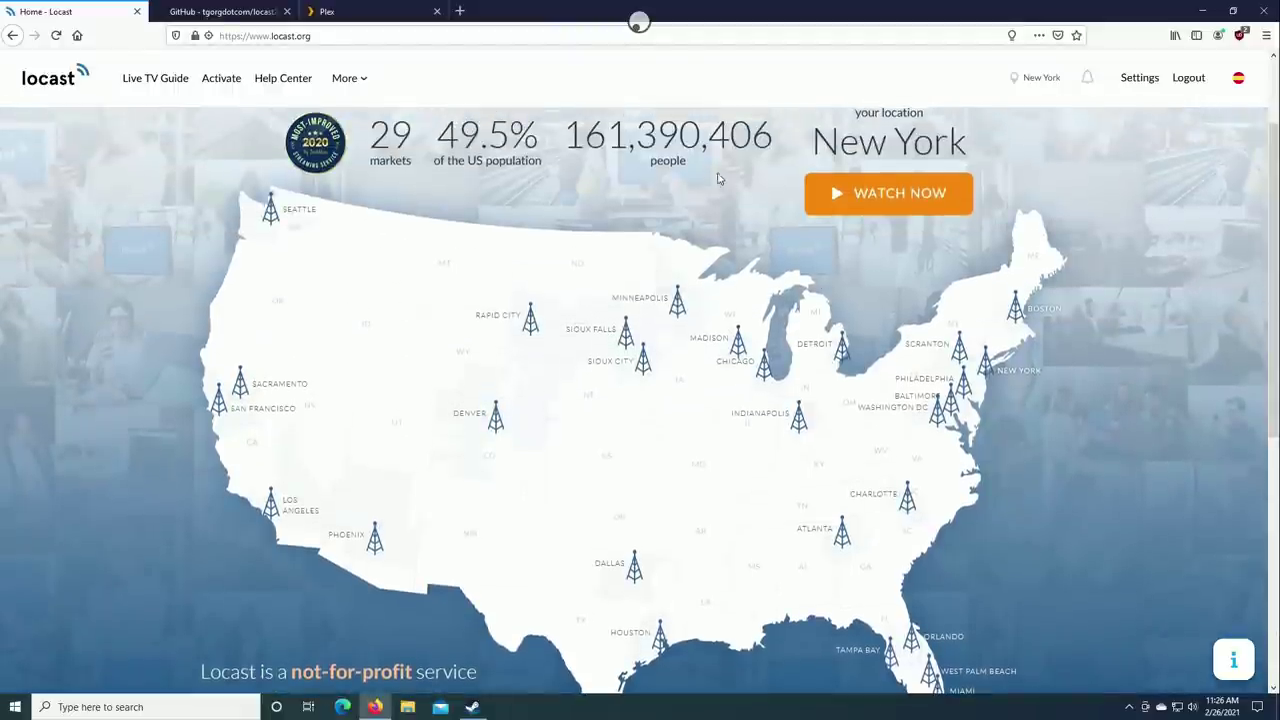
click(213, 14)
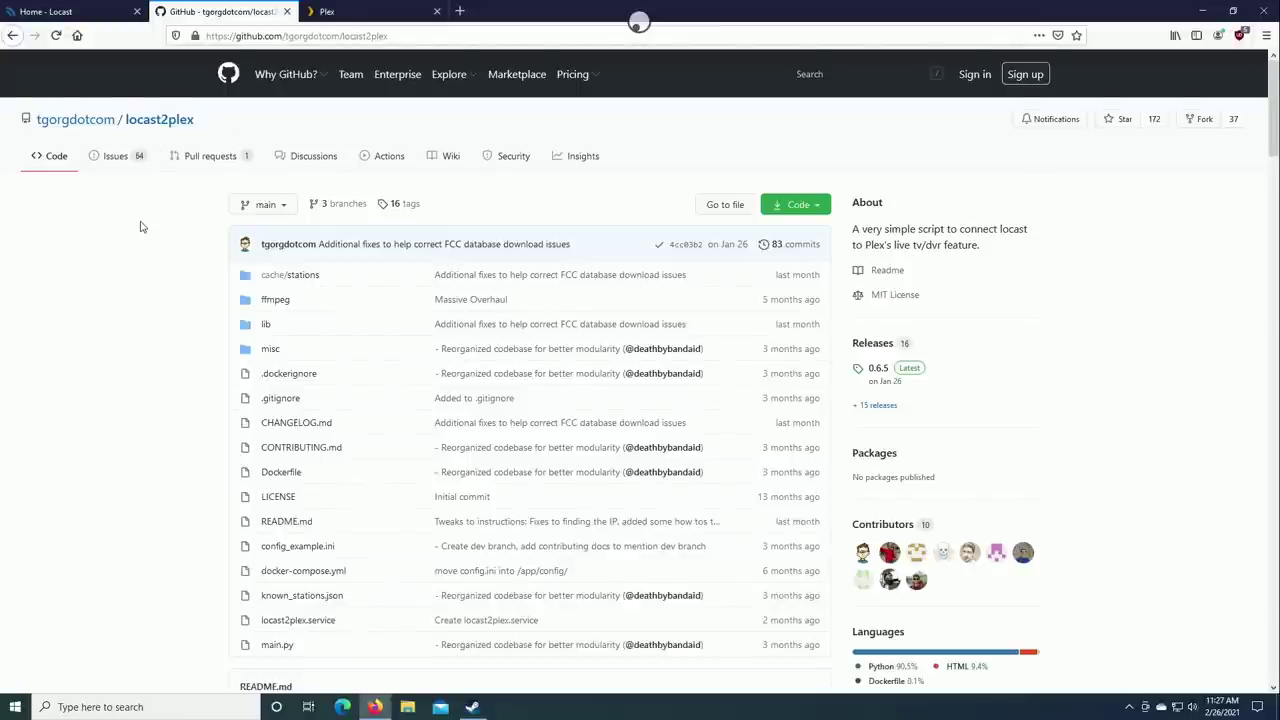
scroll(141, 227, down, 5)
scroll(141, 227, up, 3)
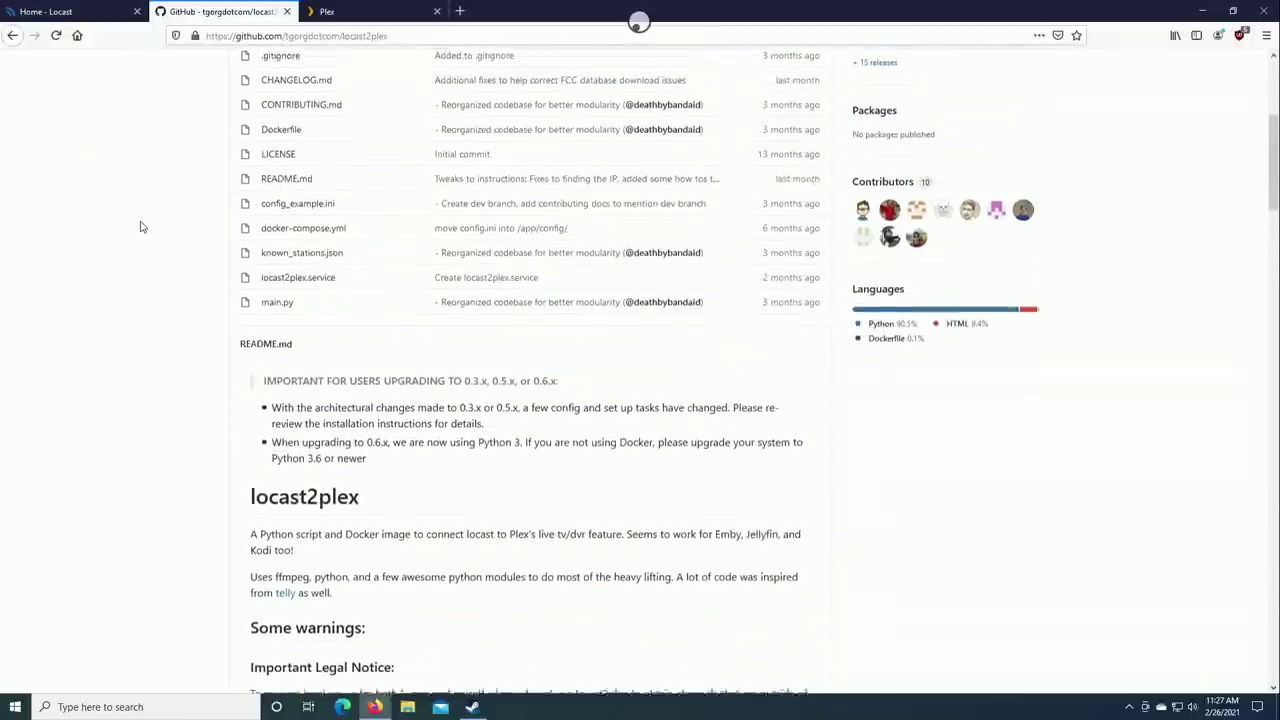
scroll(141, 227, up, 4)
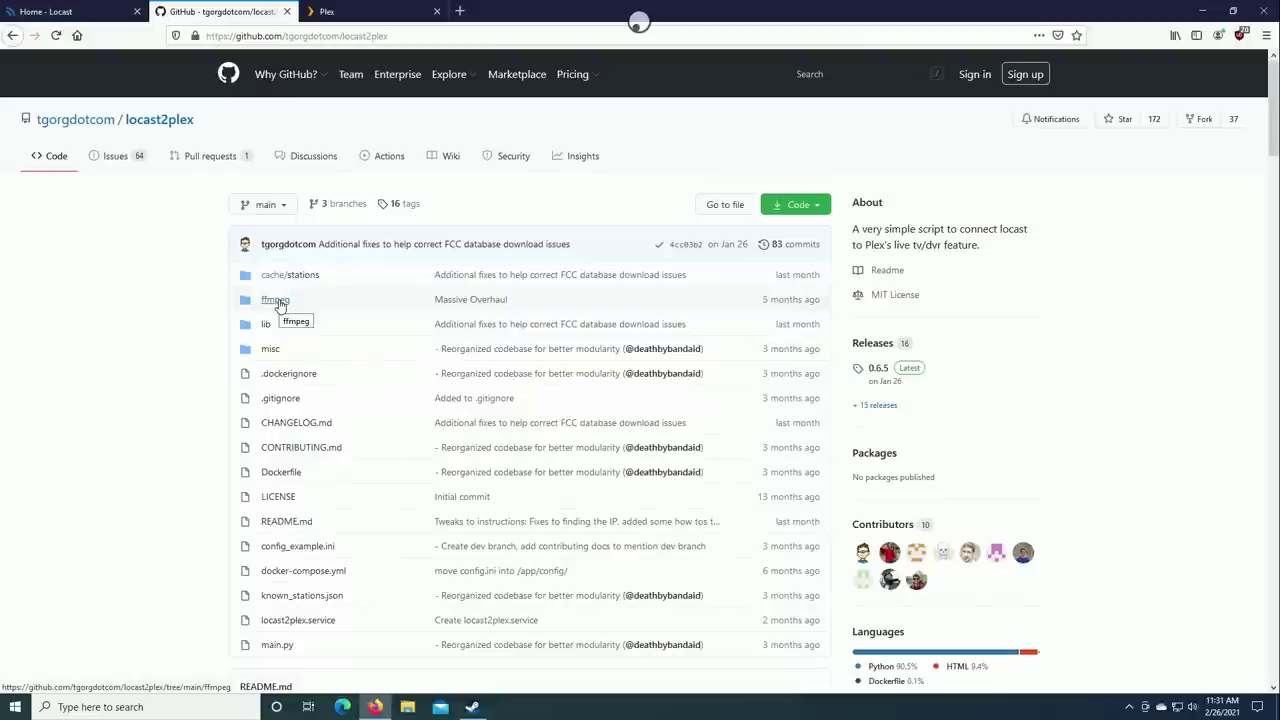
click(279, 305)
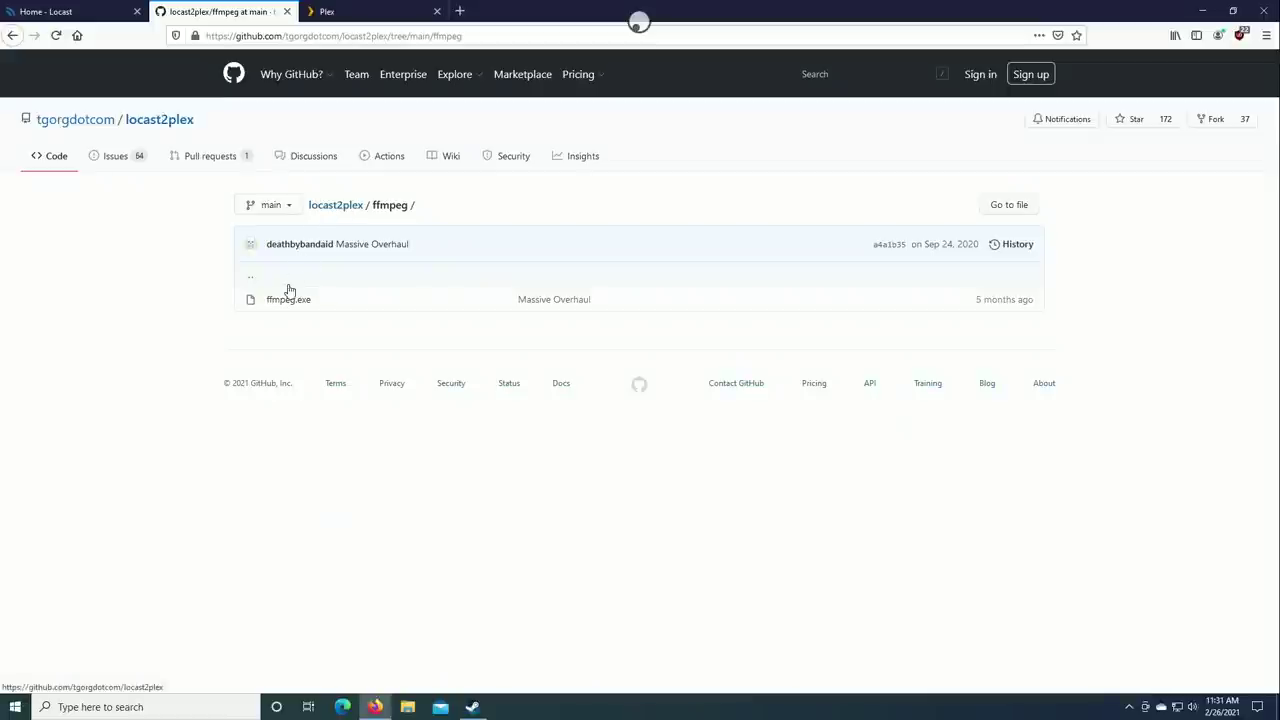
click(342, 207)
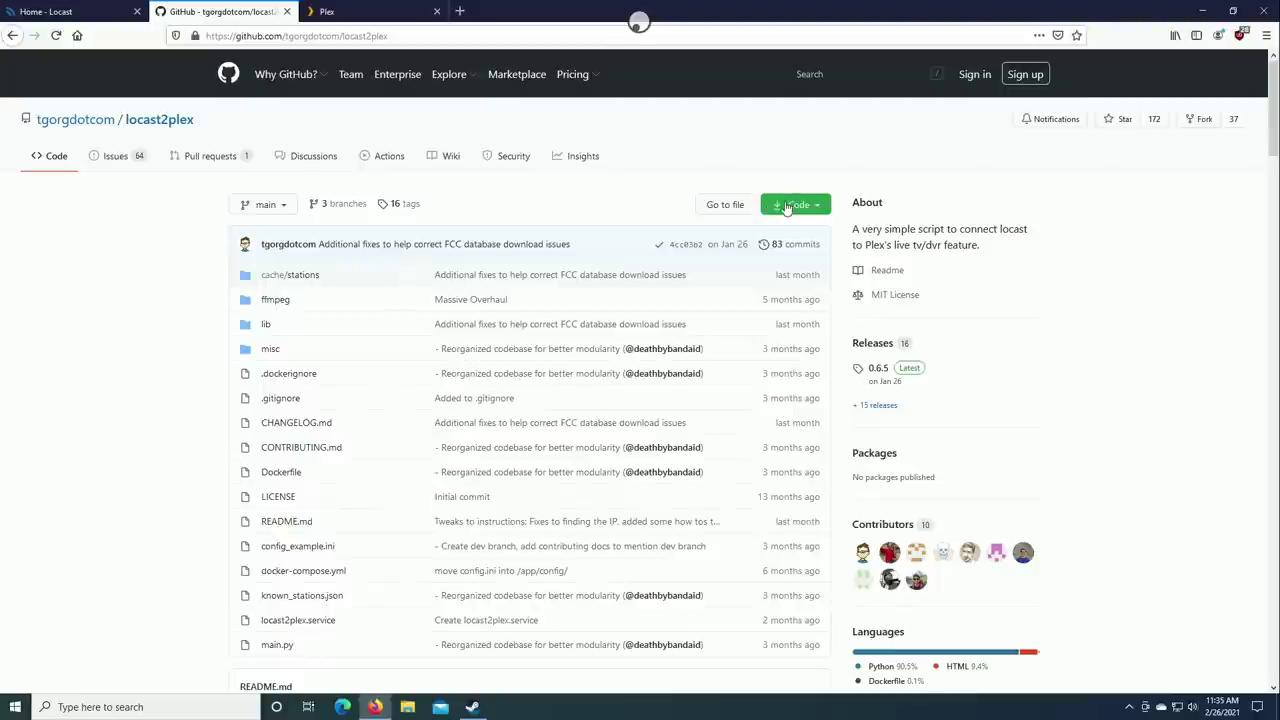
Step: Download the locast2plex repository as a ZIP and save the file
click(779, 206)
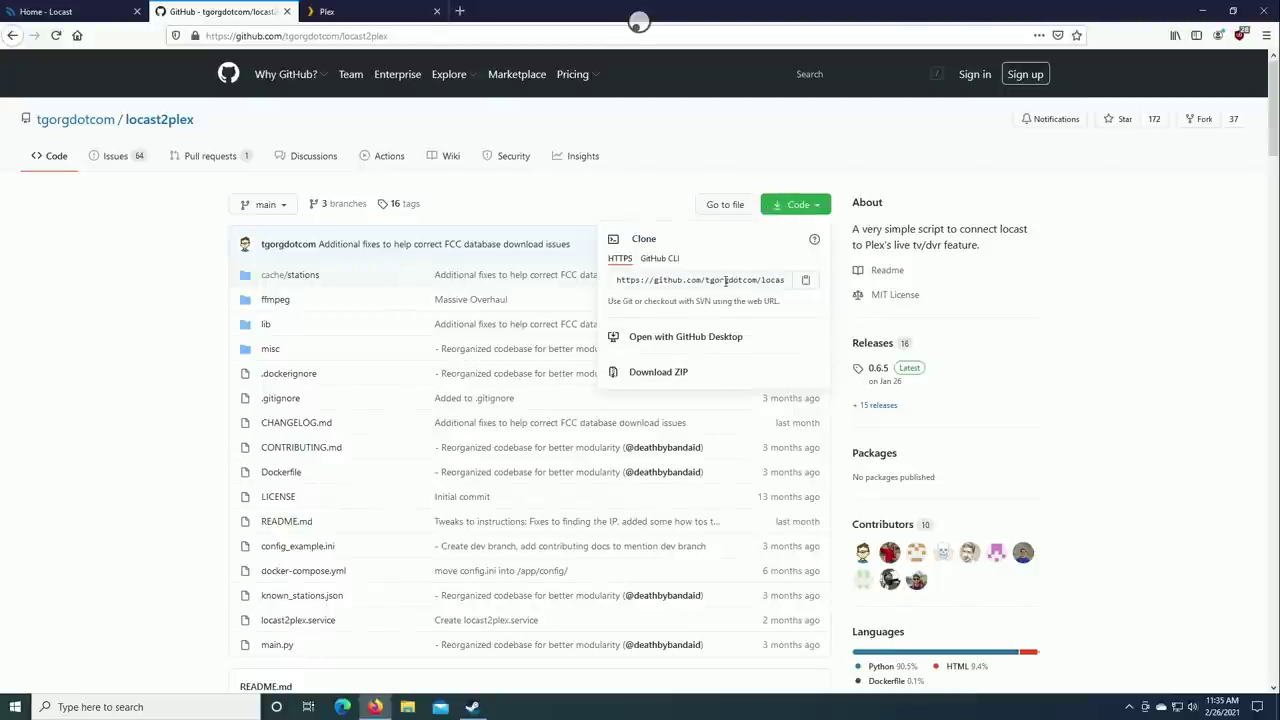
click(678, 375)
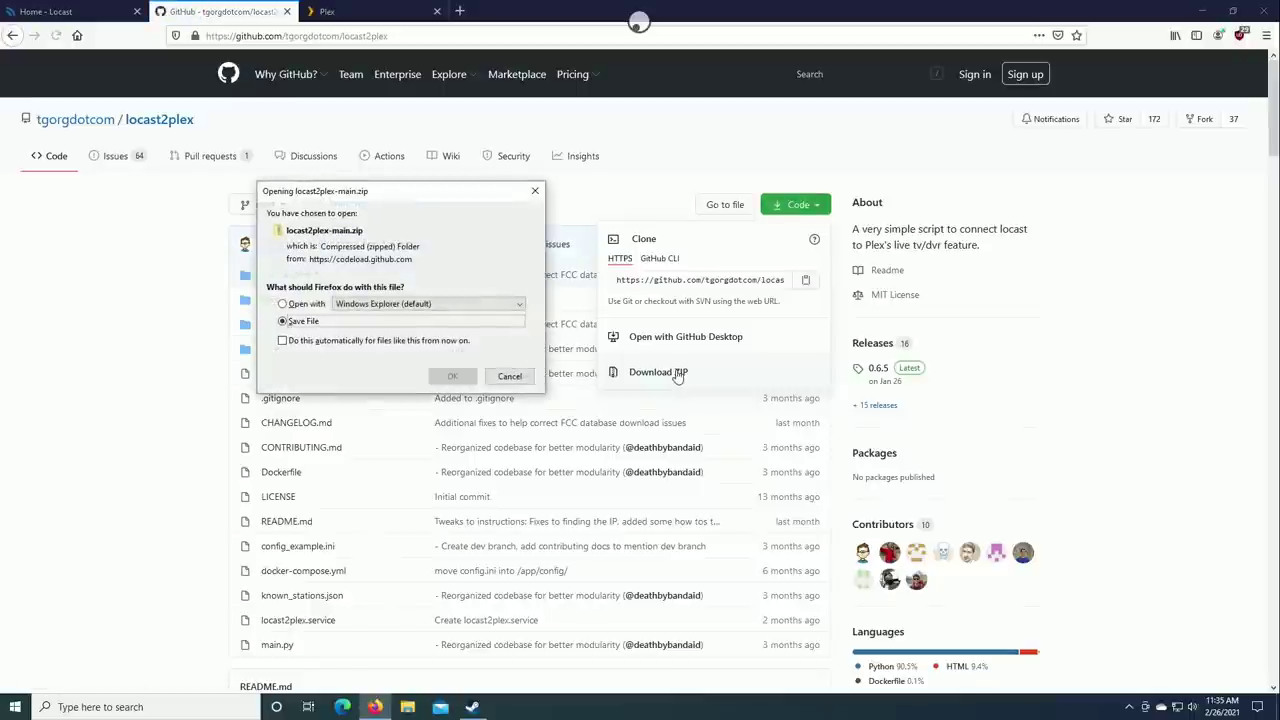
click(450, 376)
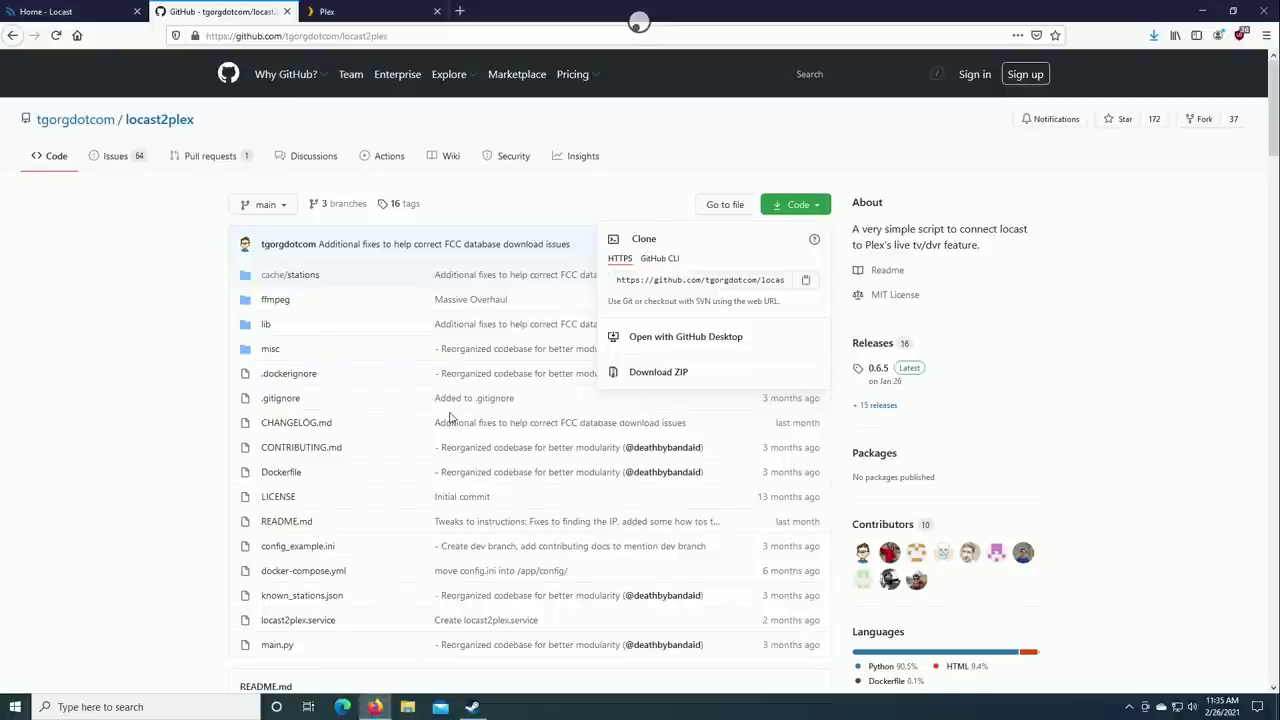
Step: Extract the locast2plex-main archive in the Downloads folder to its suggested destination
click(407, 707)
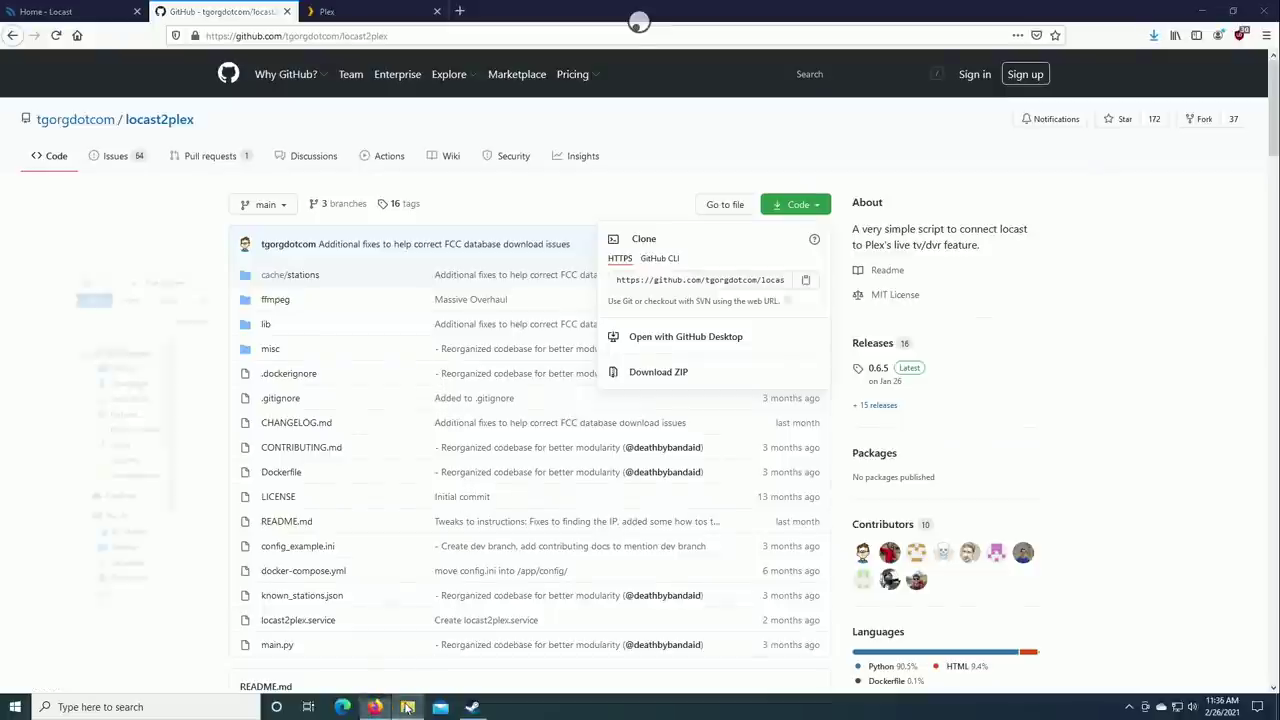
double_click(368, 378)
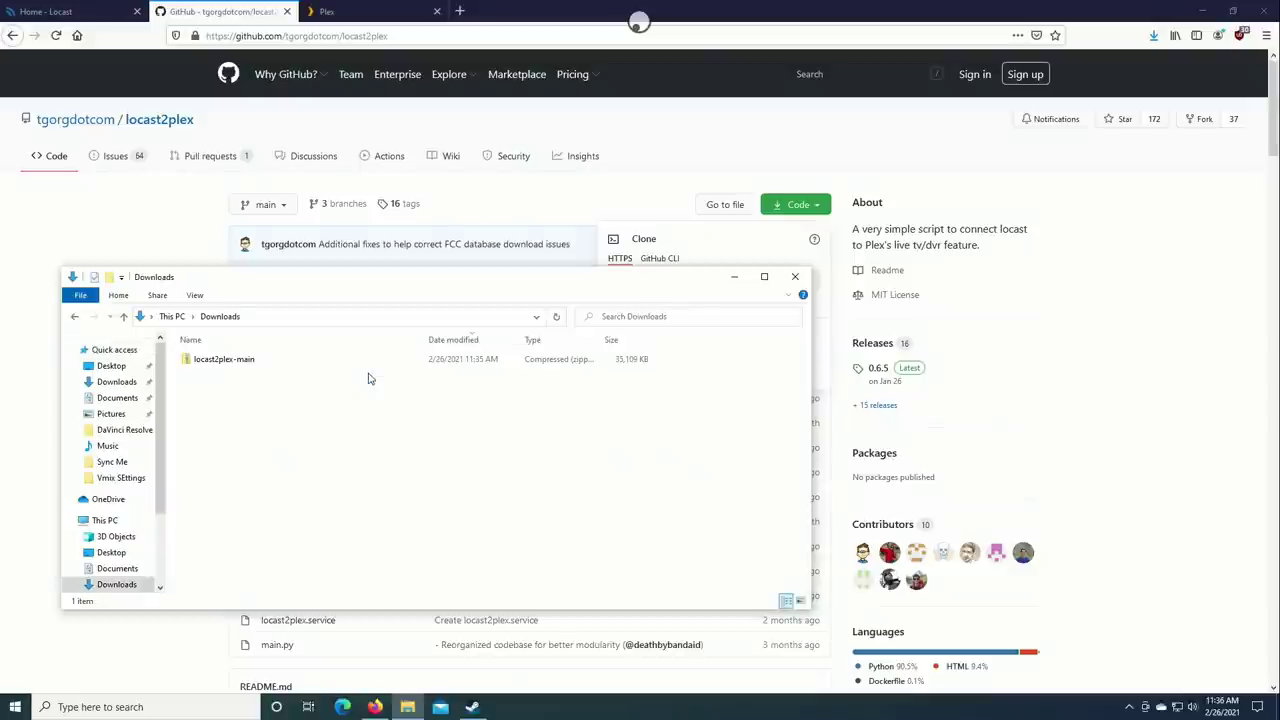
click(227, 358)
right_click(227, 358)
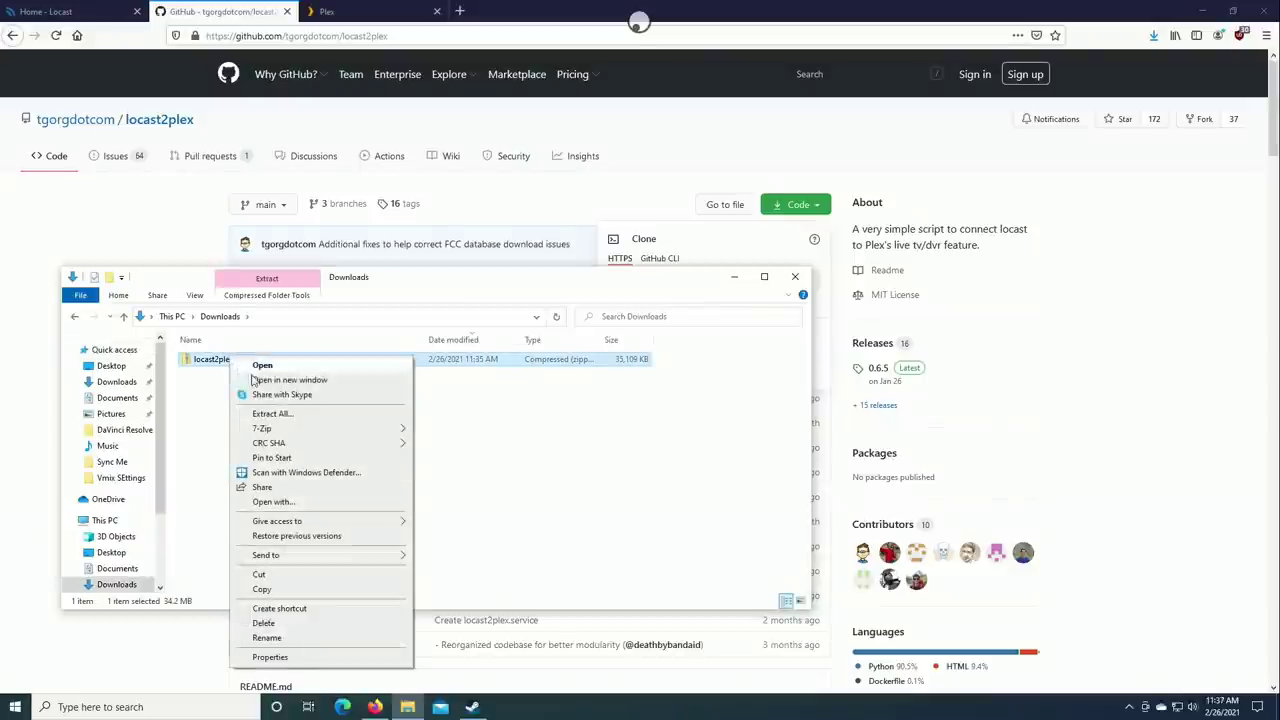
click(330, 413)
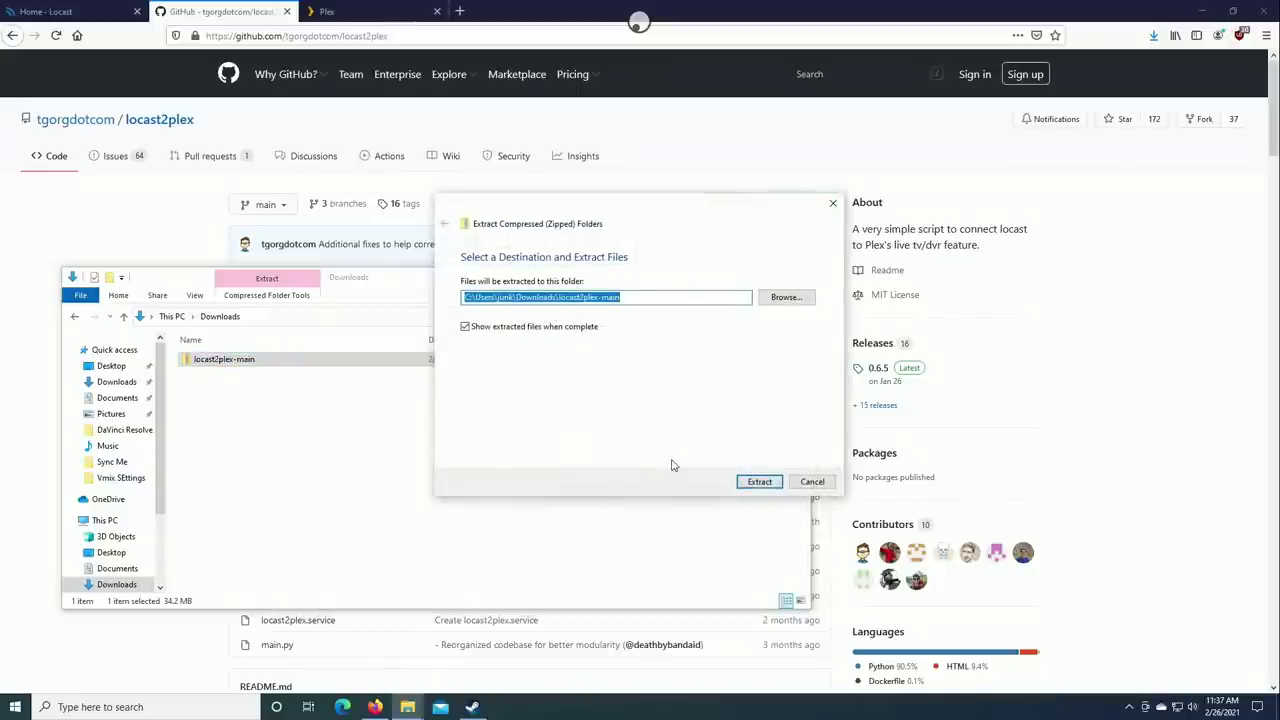
click(760, 482)
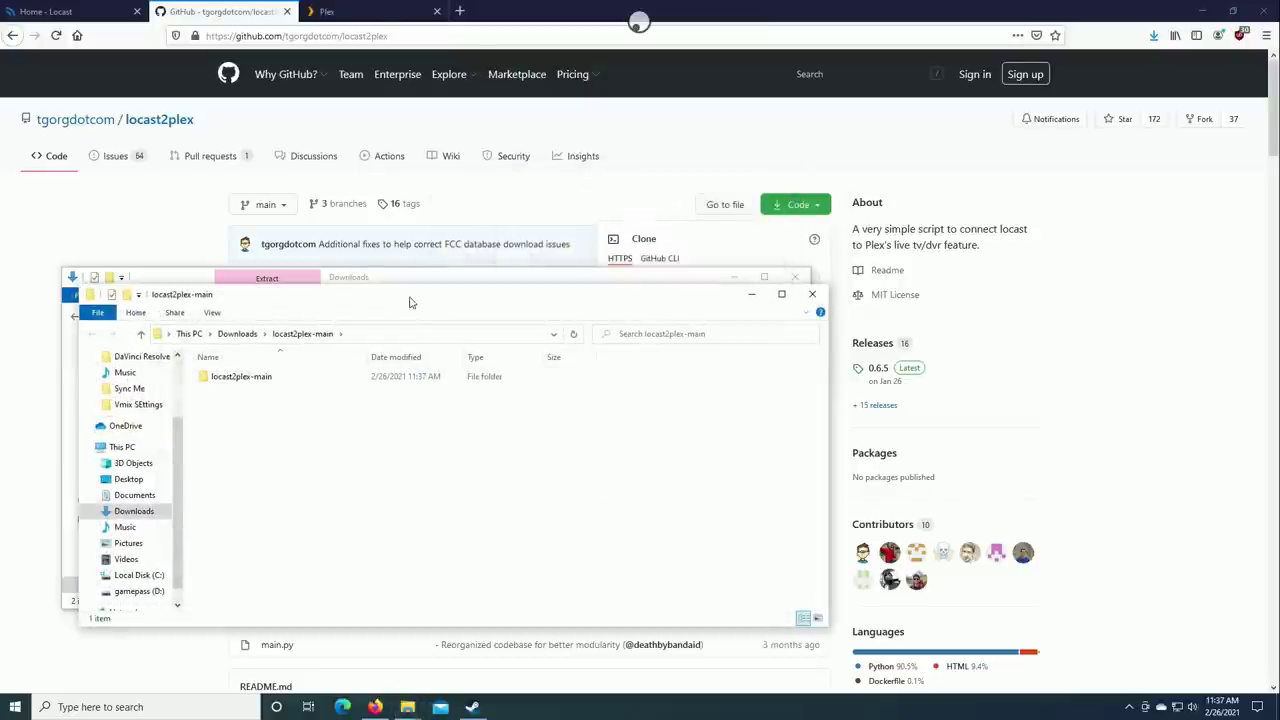
Step: Rename the inner locast2plex-main folder of the extracted files as locast2plex
drag(409, 302, 533, 287)
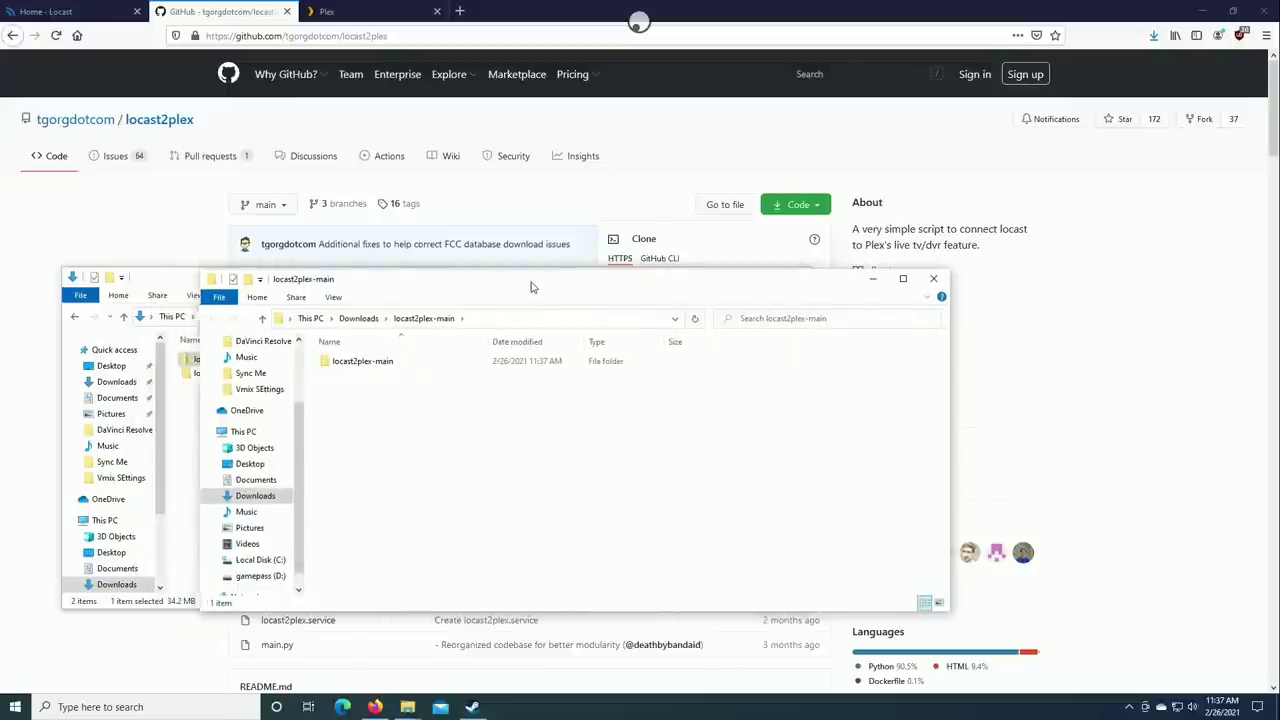
double_click(367, 372)
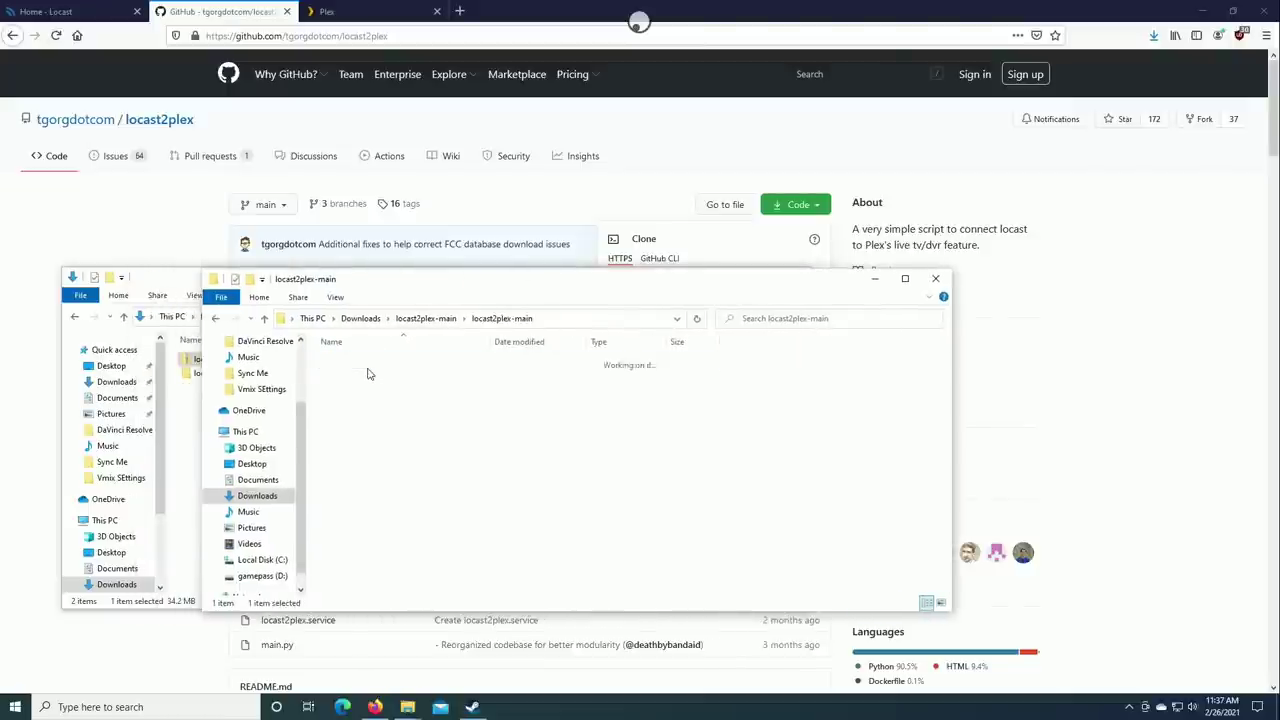
click(213, 318)
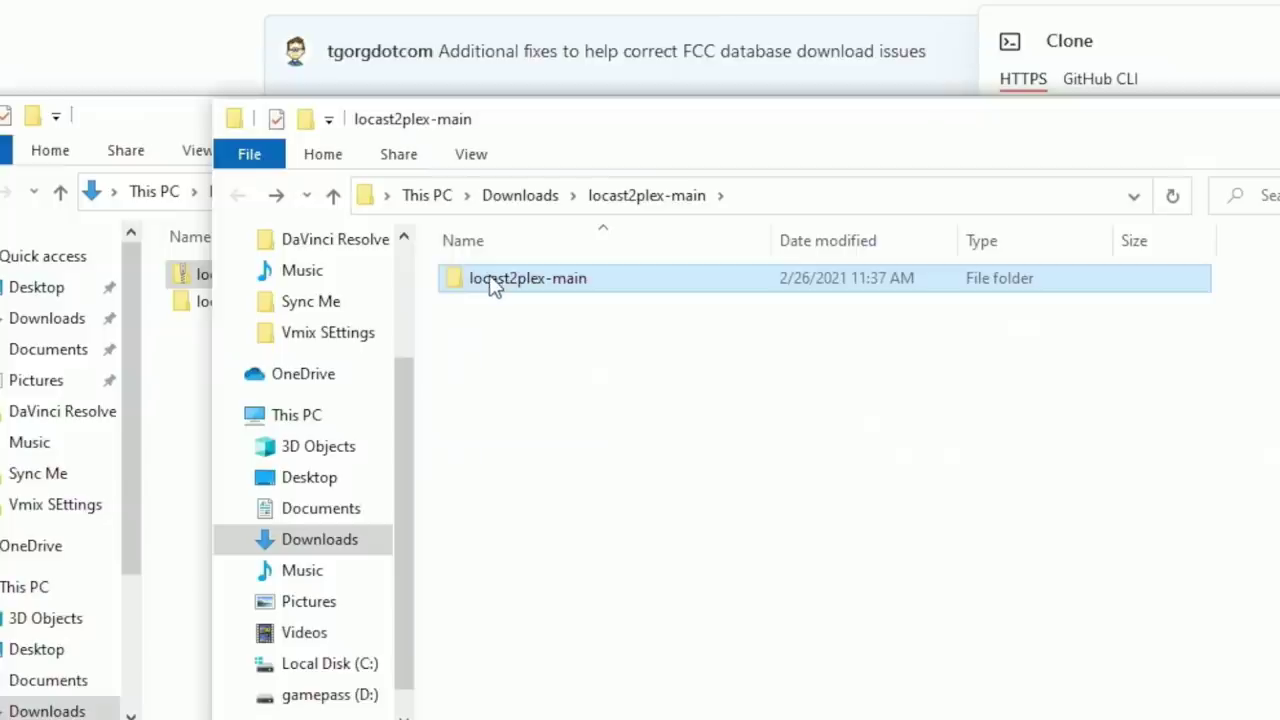
click(345, 361)
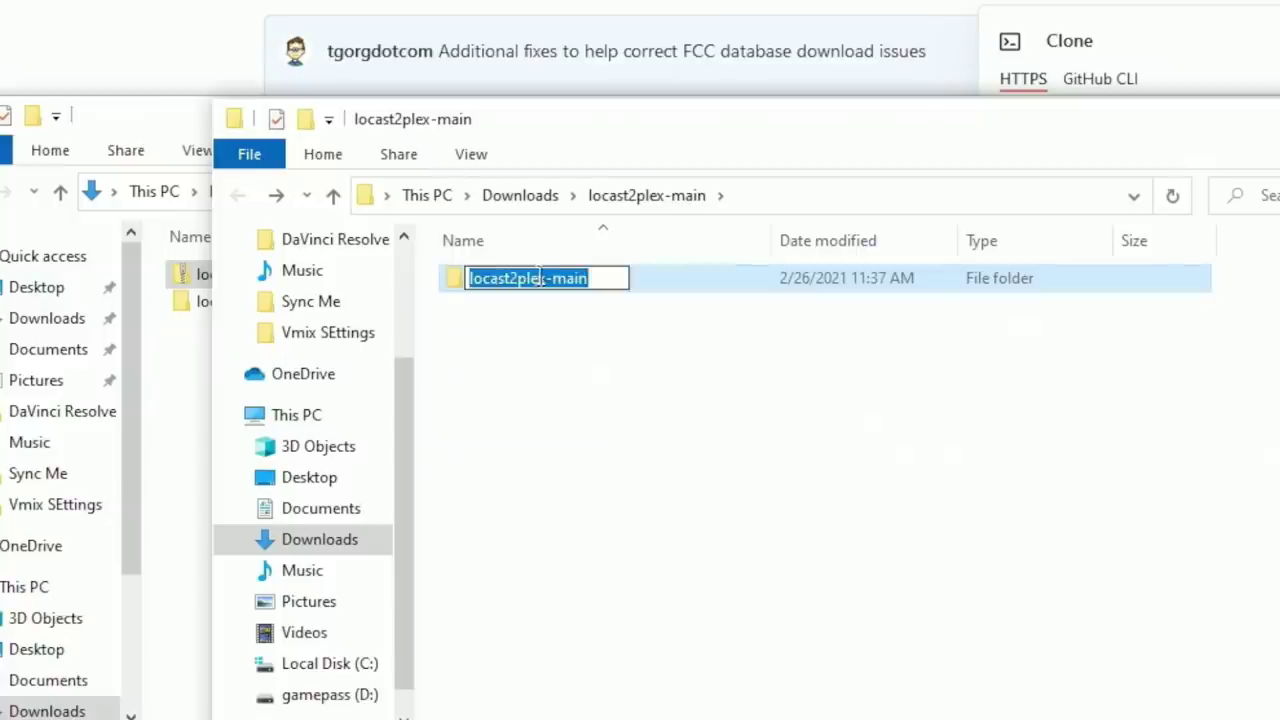
click(540, 279)
drag(548, 280, 671, 306)
key(BackSpace)
key(Return)
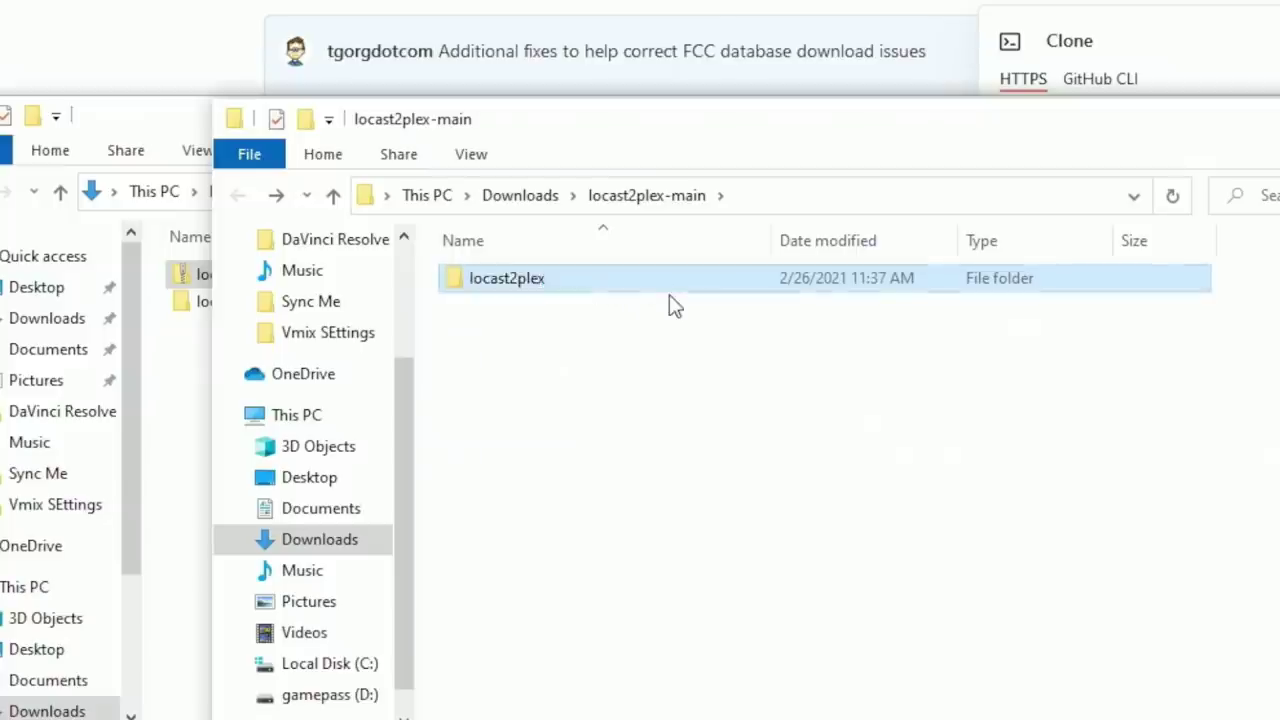
Step: Move the locast2plex folder to Local Disk (C:) and open it there
drag(577, 280, 357, 630)
click(357, 632)
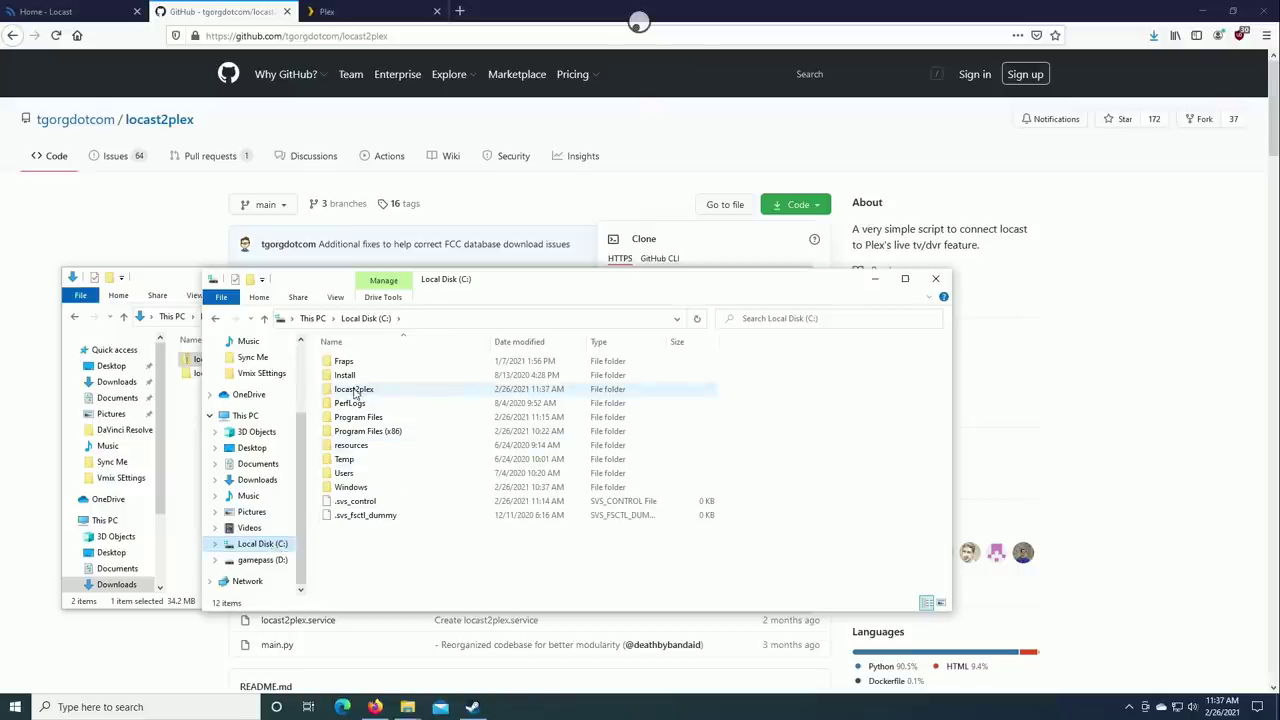
double_click(355, 391)
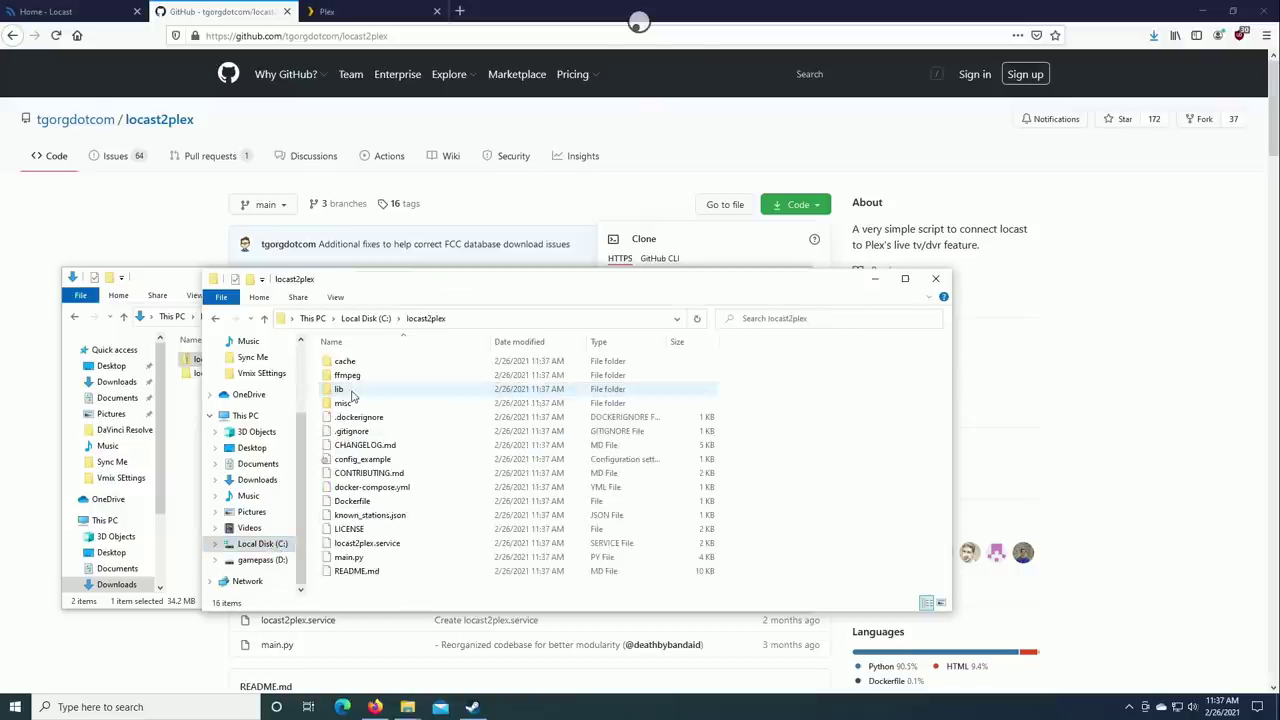
Step: Rename the config_example file in C:\locast2plex as config
click(364, 459)
right_click(366, 461)
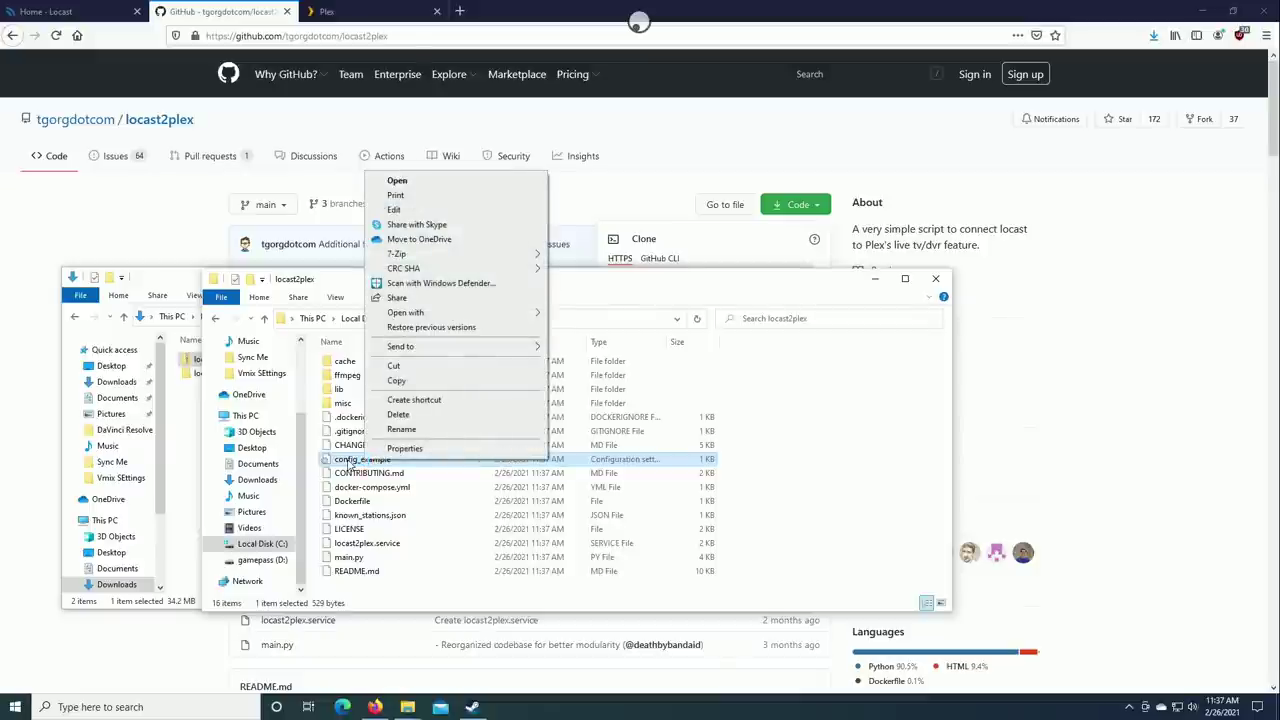
click(401, 429)
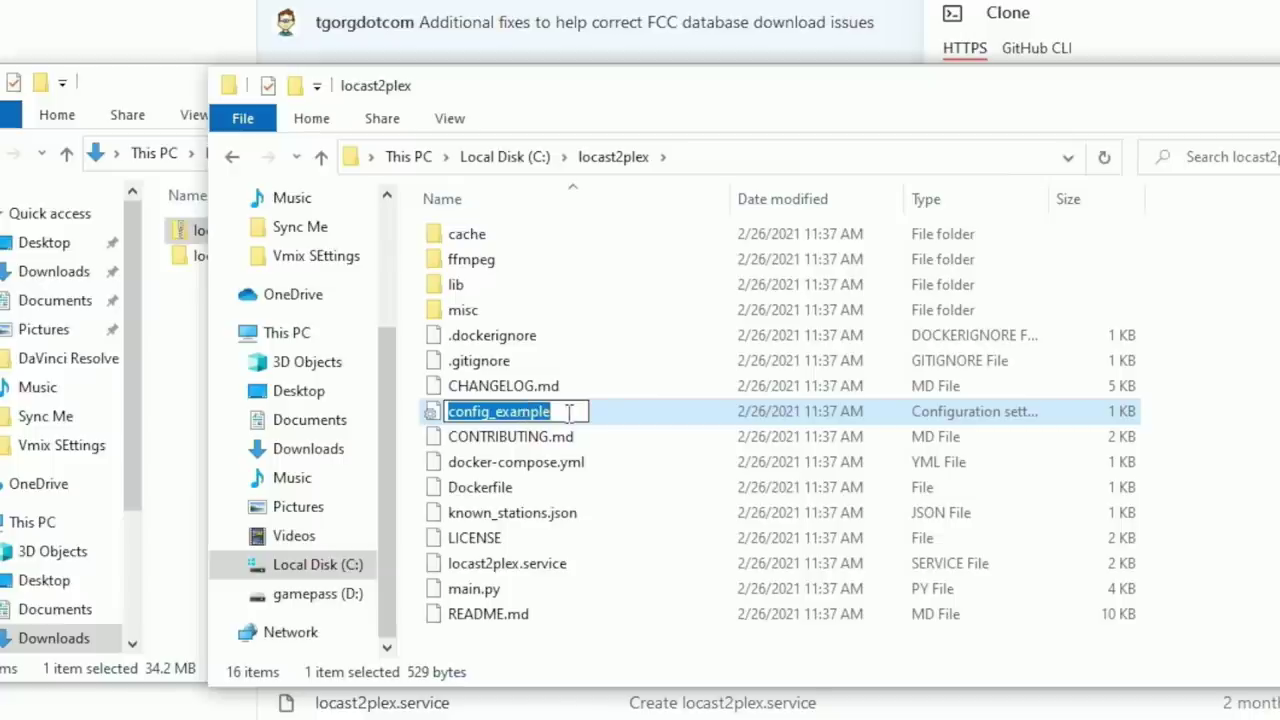
click(405, 460)
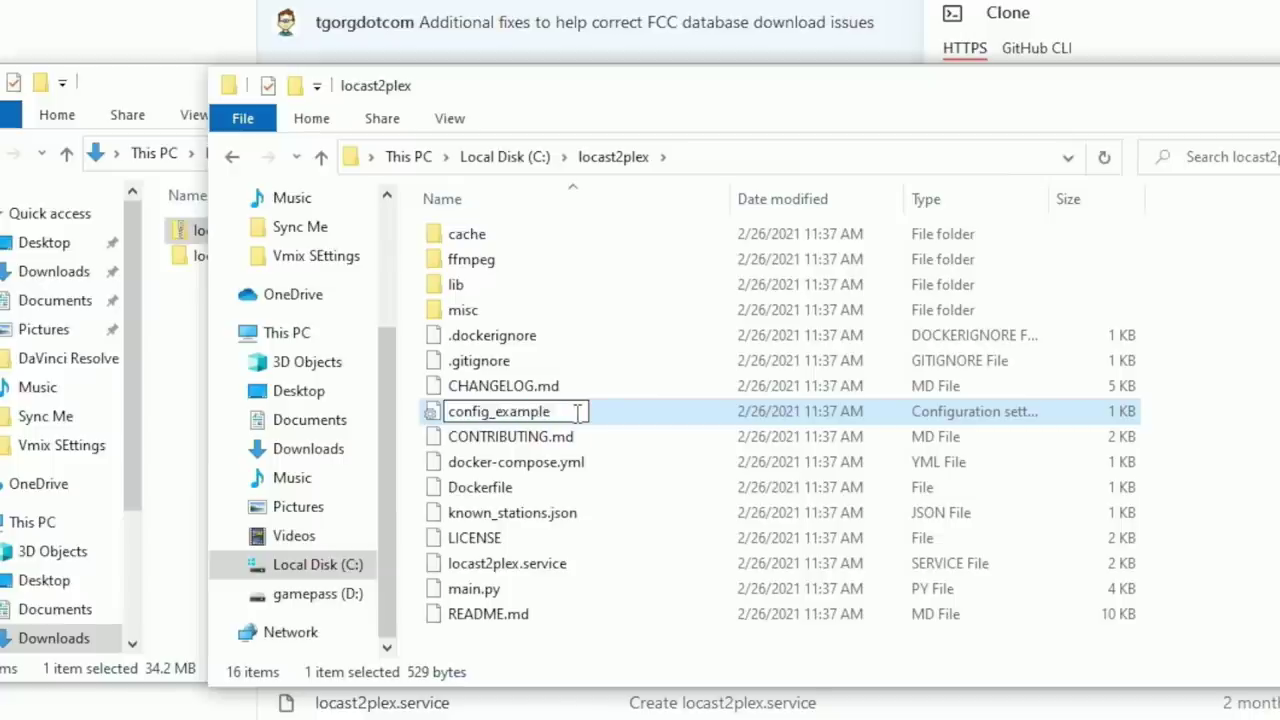
key(BackSpace)
key(BackSpace)
key(BackSpace)
key(BackSpace)
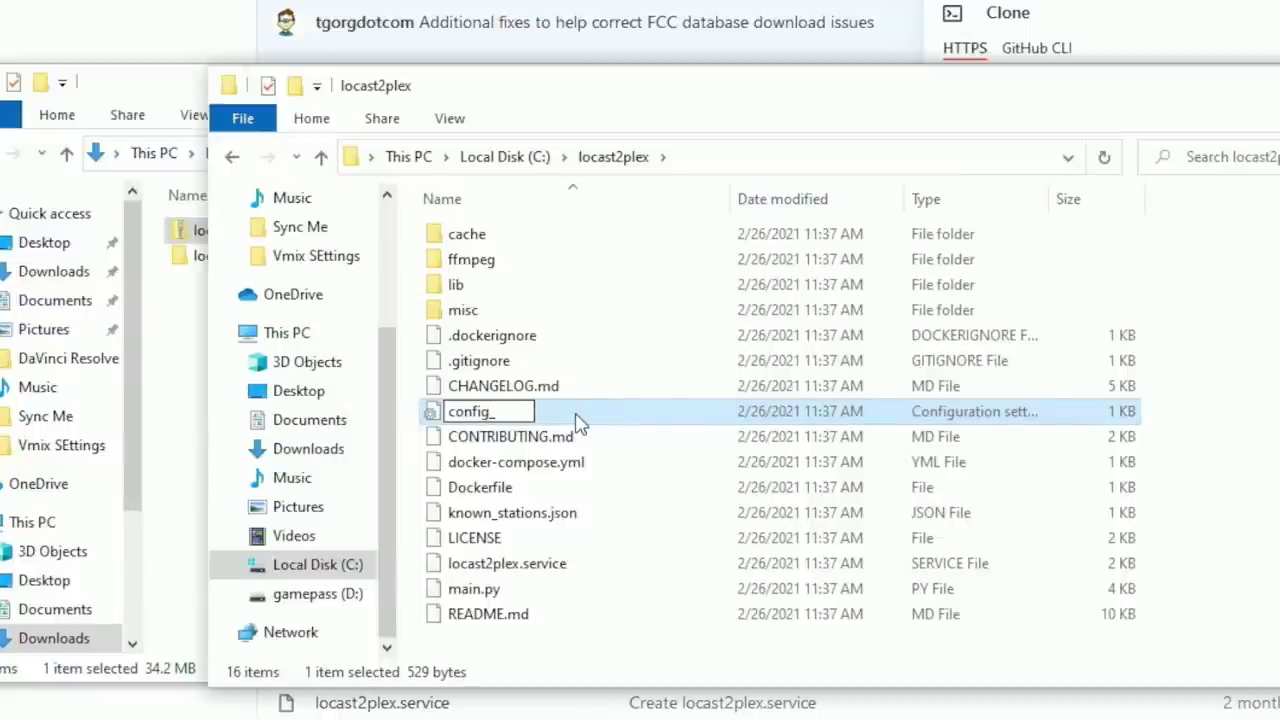
key(Return)
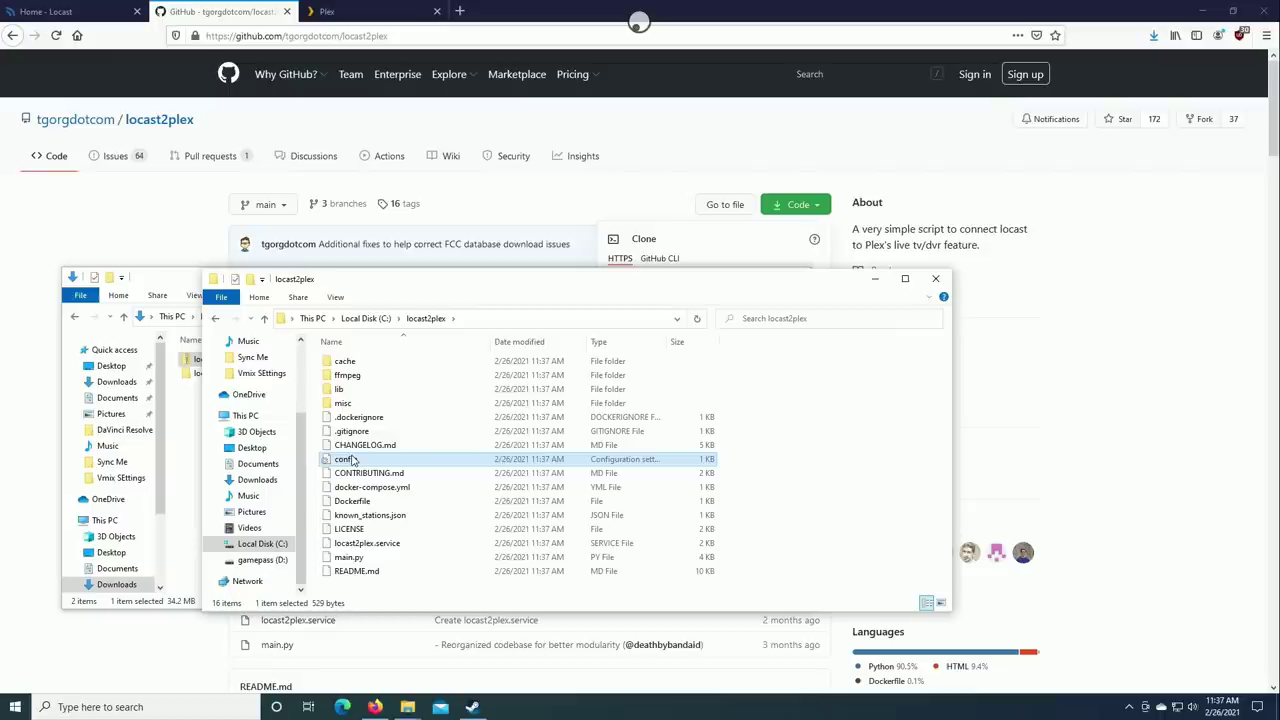
Step: Open the config file for editing in Notepad and select the plex_accessible_ip value
right_click(480, 408)
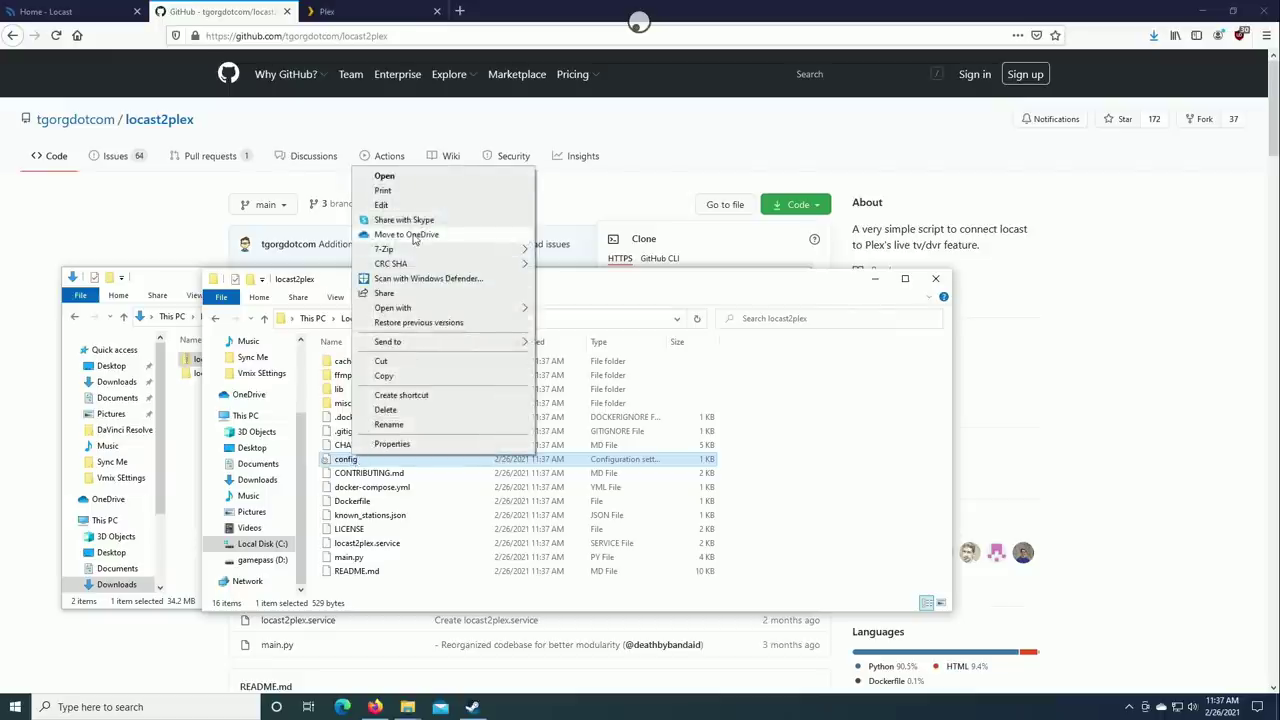
click(381, 204)
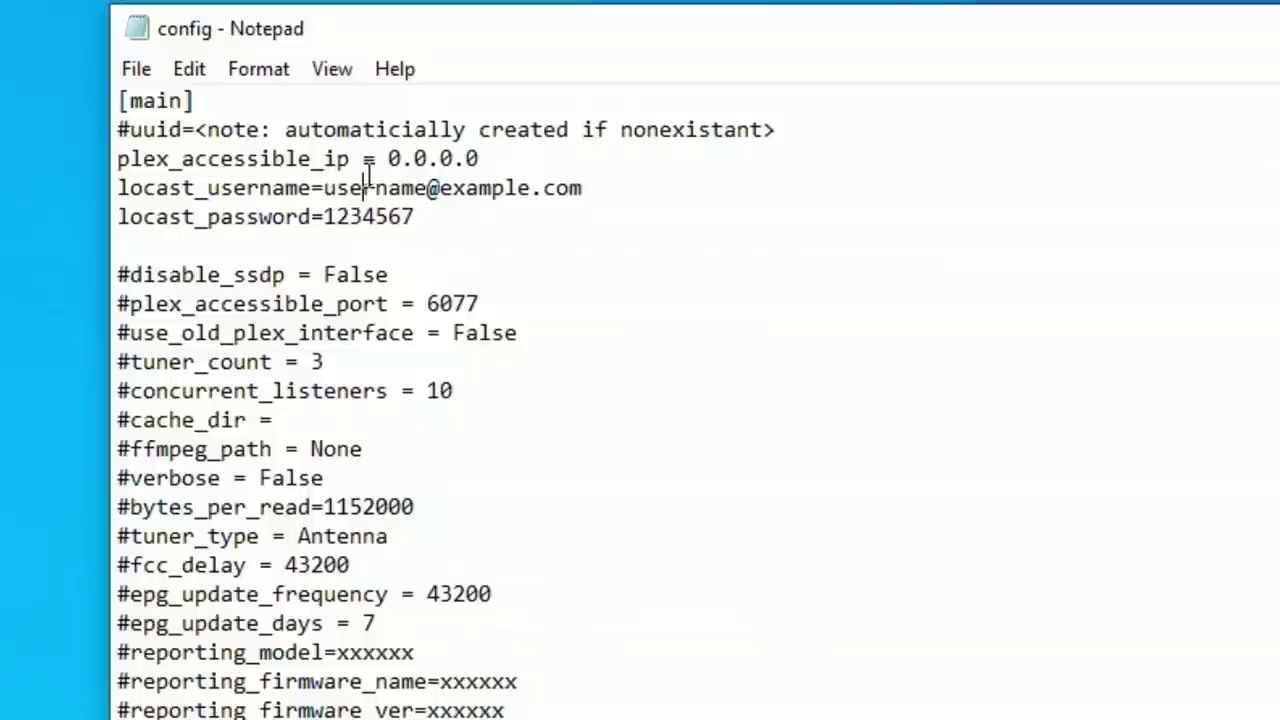
drag(376, 160, 509, 158)
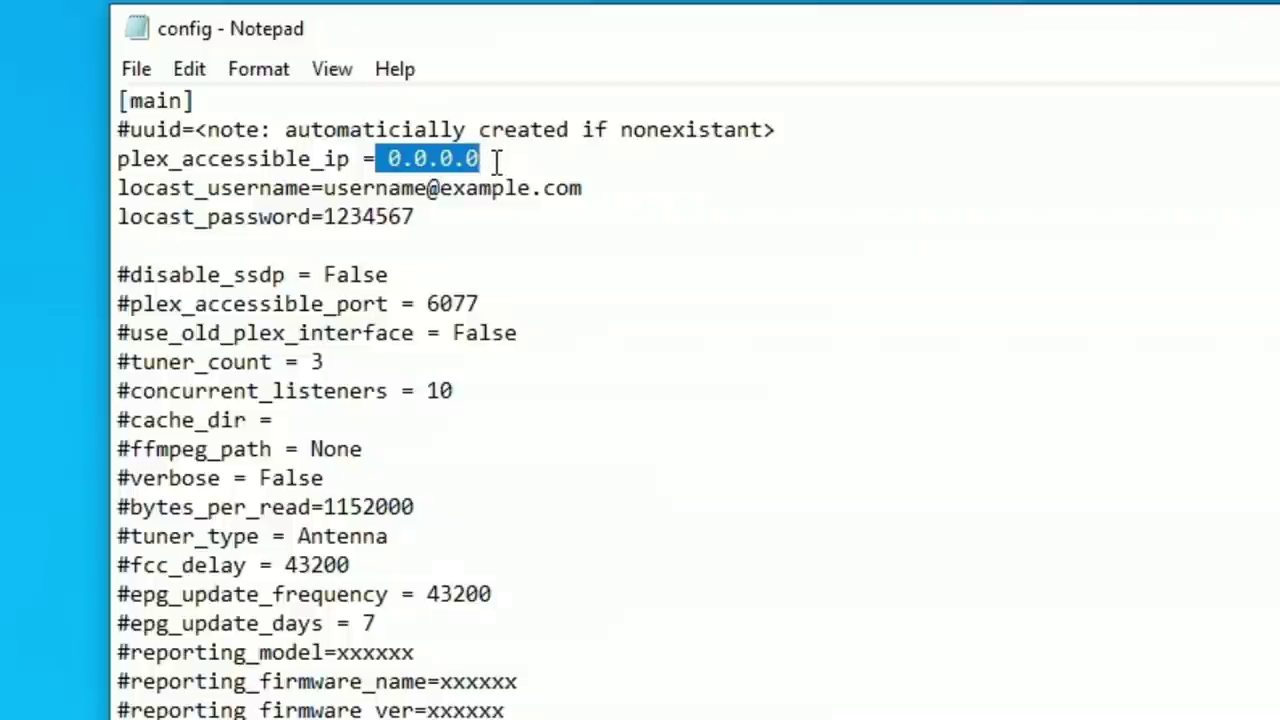
click(496, 160)
drag(484, 160, 372, 163)
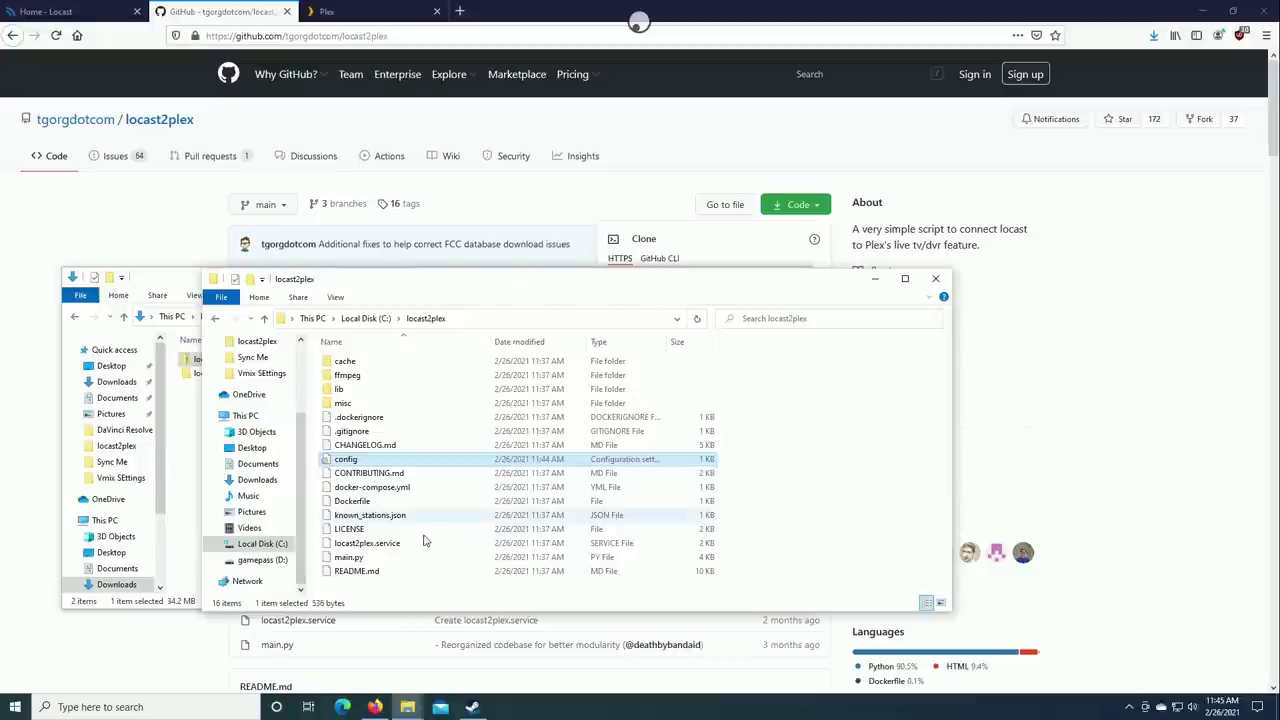
Step: Open a Command Prompt and run python to bring up the Python 3.9 page in Microsoft Store
click(208, 707)
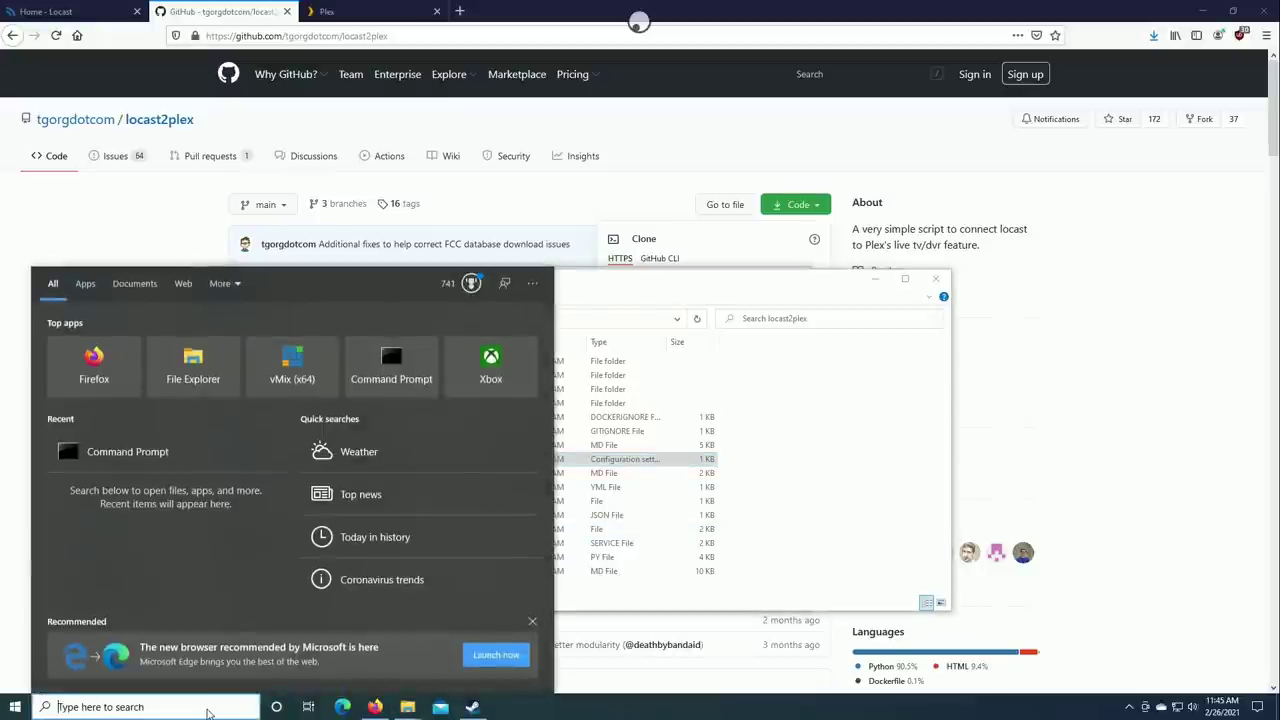
text(cmd)
key(Return)
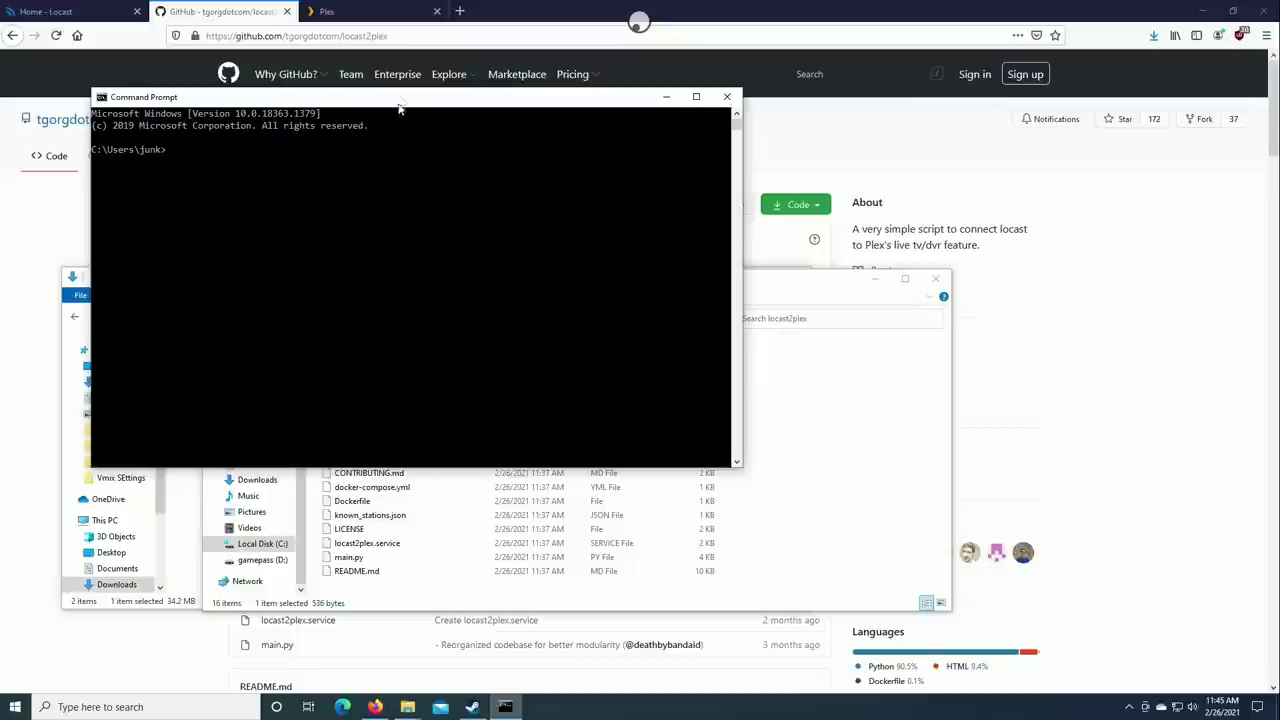
drag(399, 104, 584, 132)
text(python)
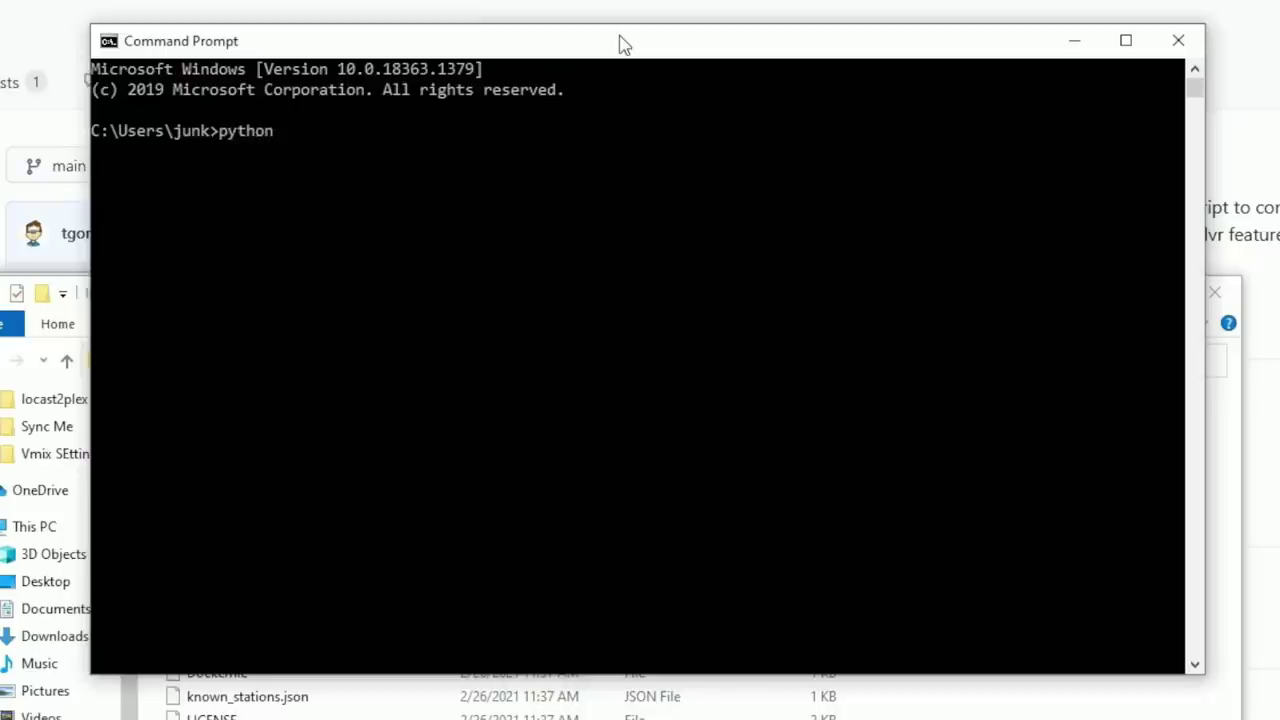
key(Return)
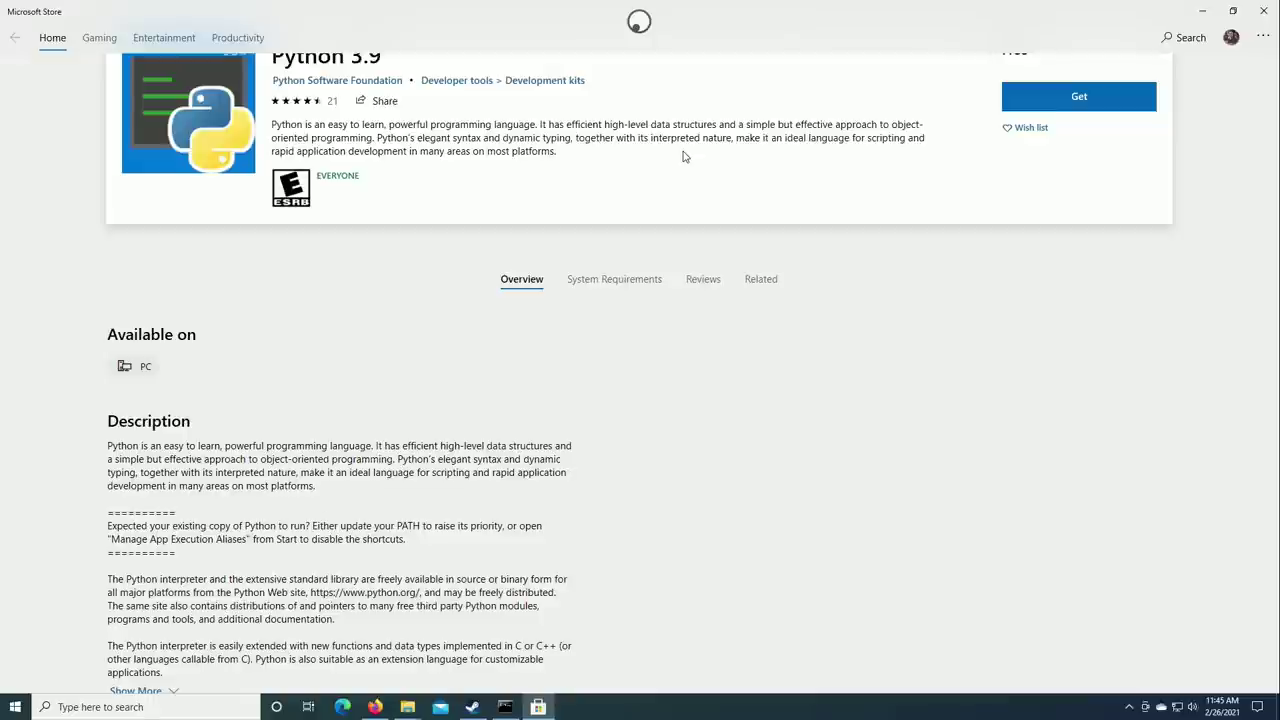
Step: Get Python 3.9 from Microsoft Store and install it
click(1052, 131)
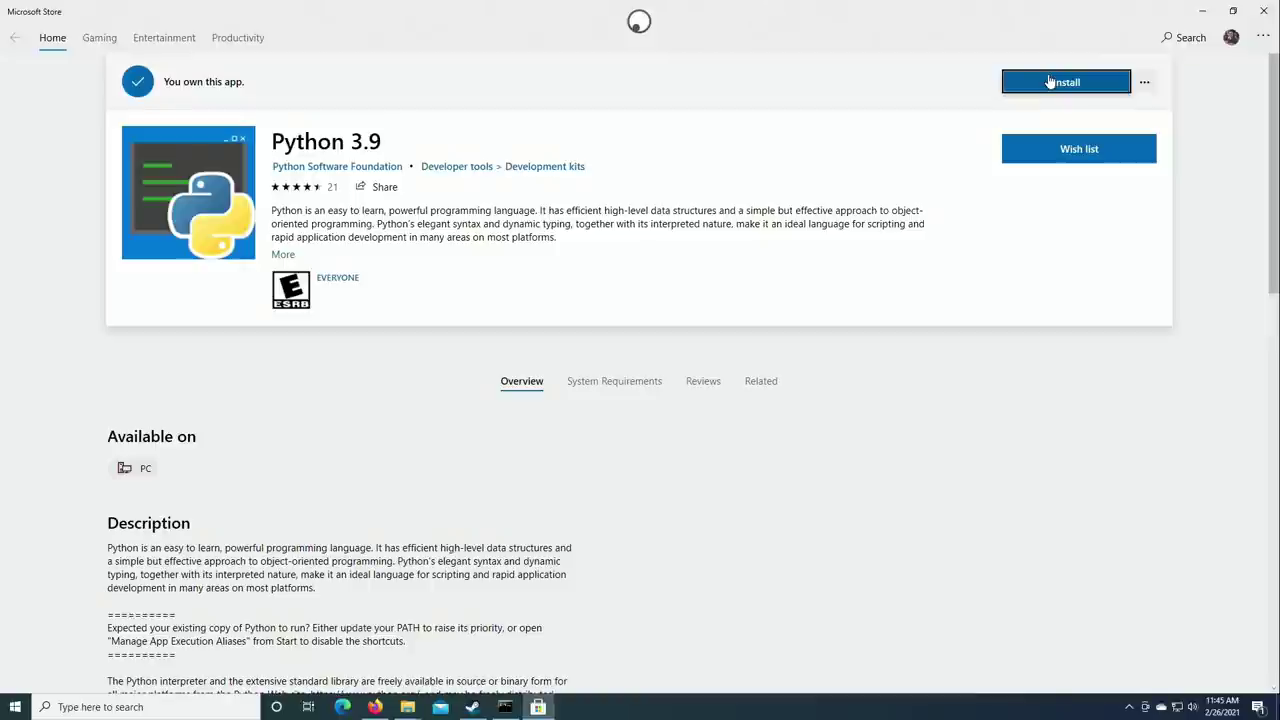
click(1050, 82)
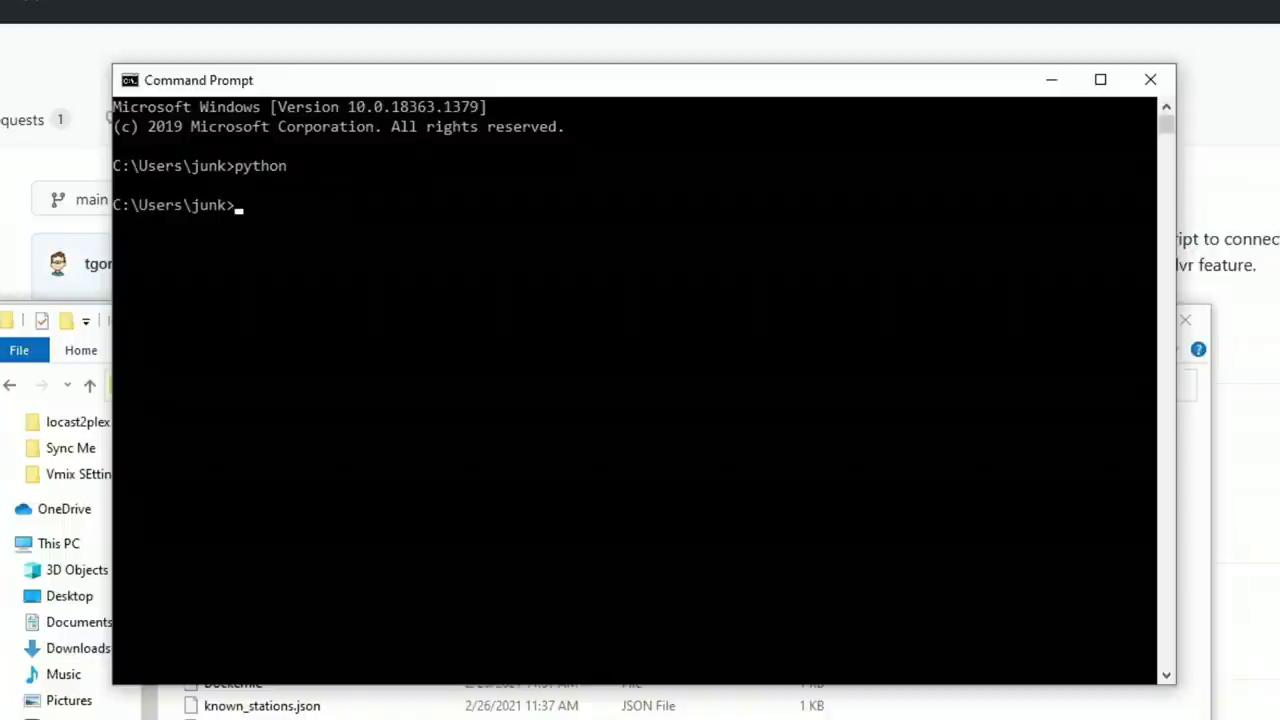
Step: In Command Prompt, change to the C:\locast2plex folder and list its contents
text(cd)
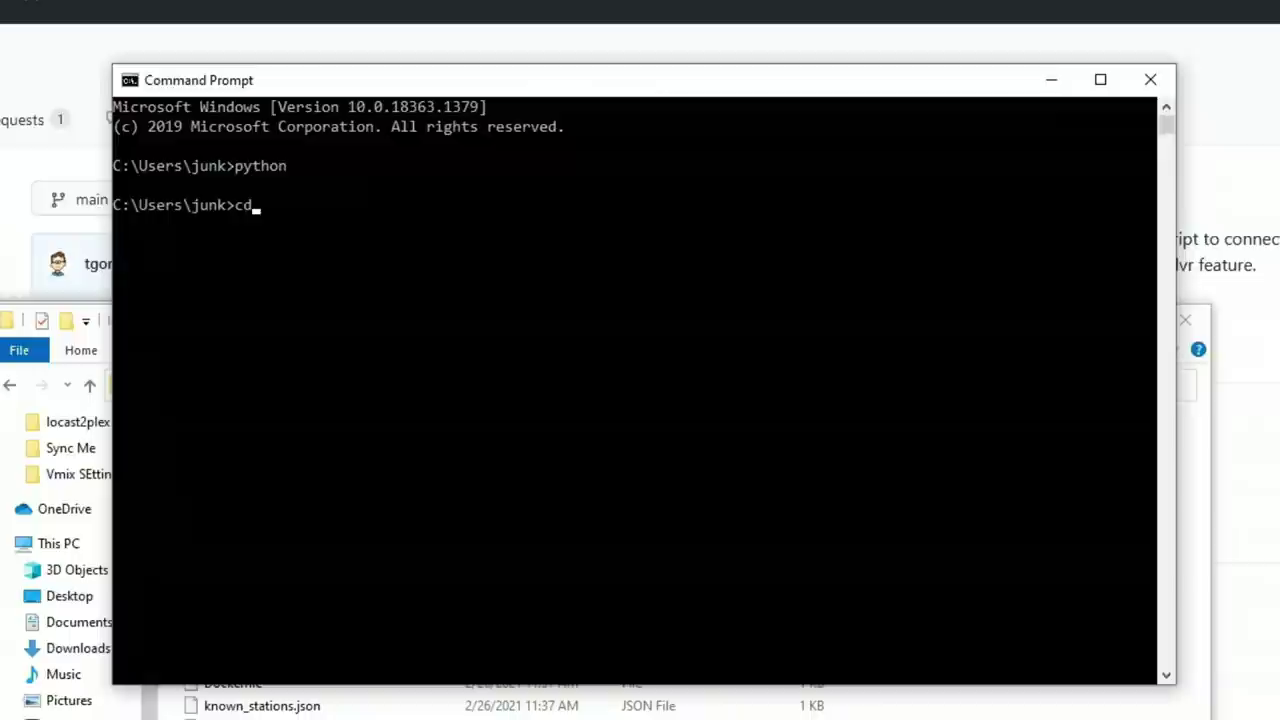
text( \)
key(Return)
text(cd locas)
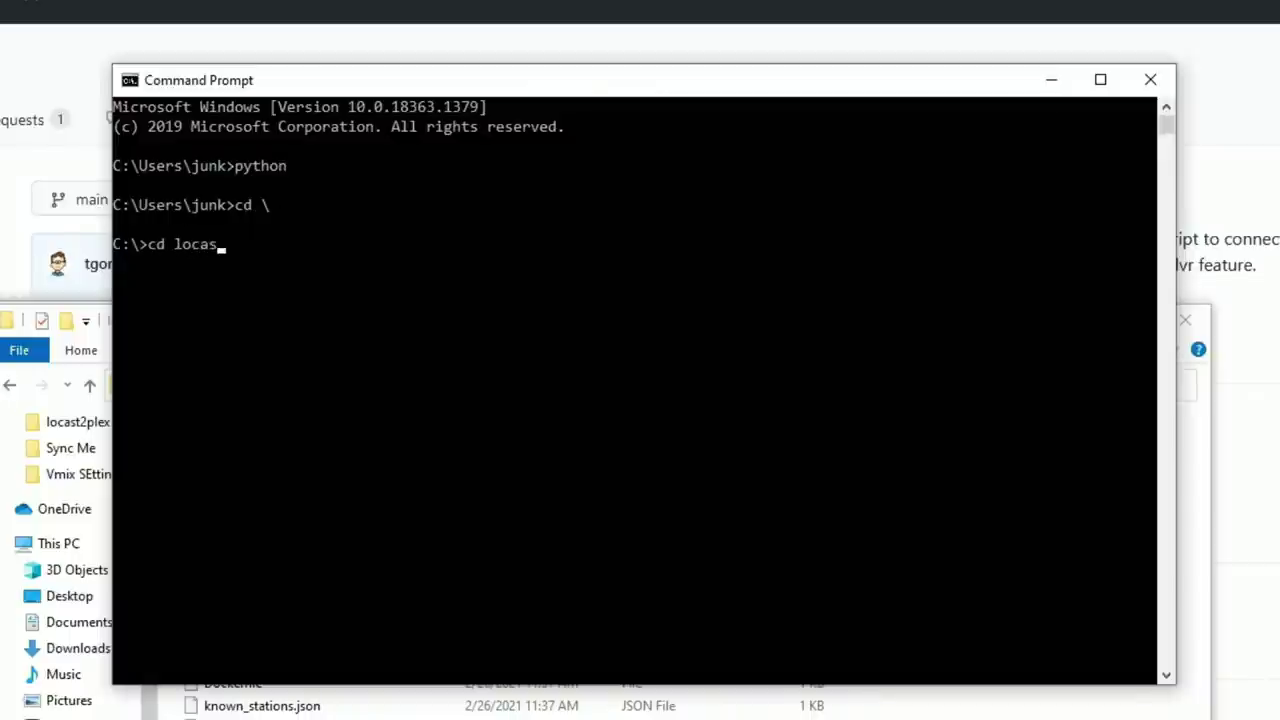
text(t2plex)
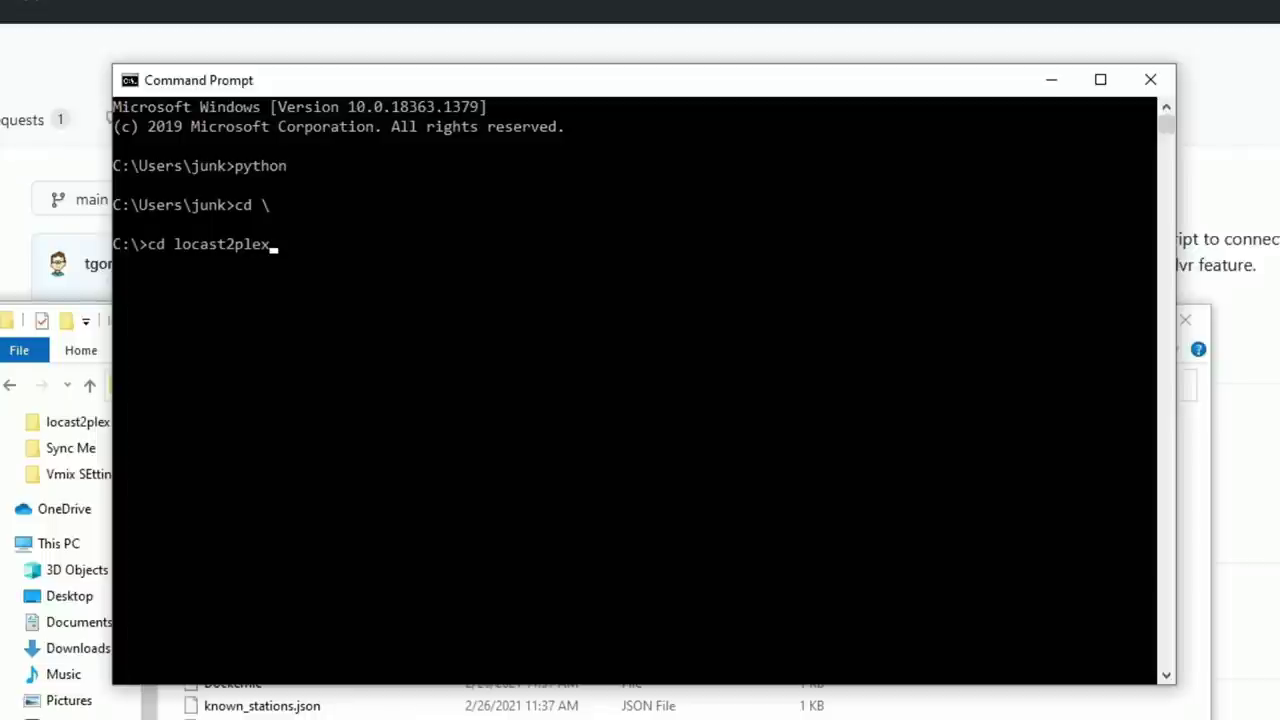
key(Return)
text(dir)
key(Return)
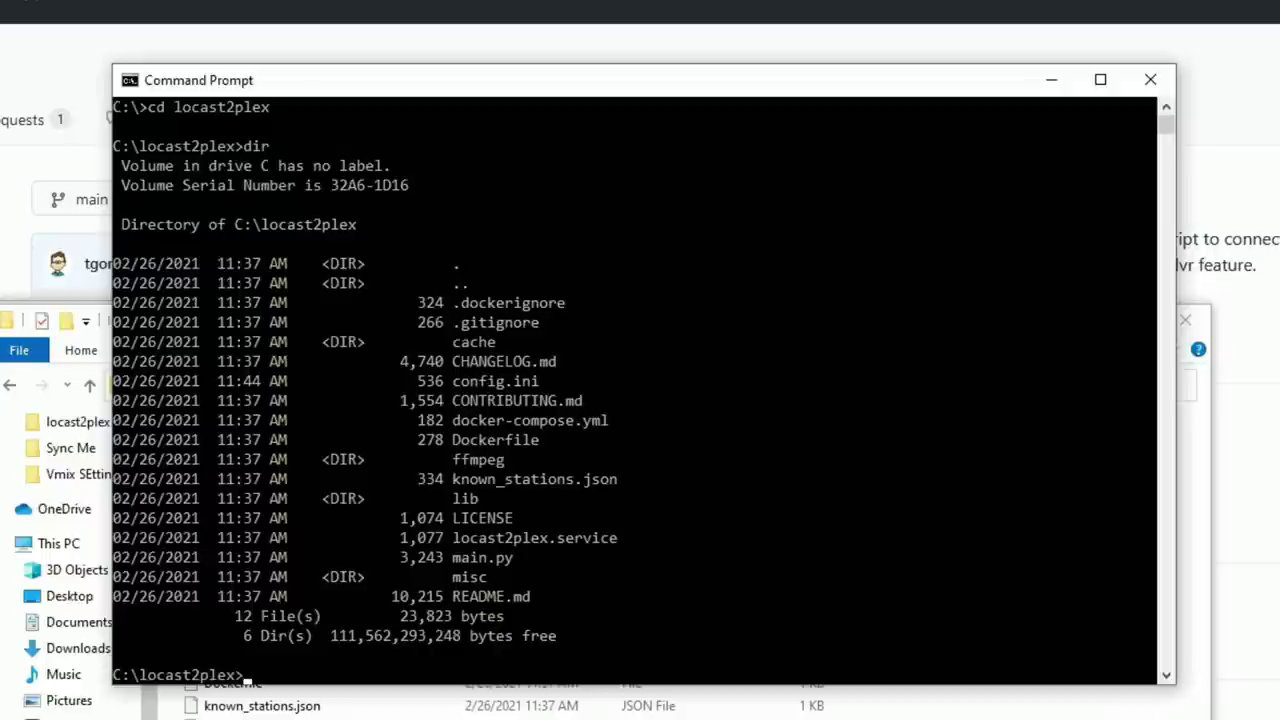
Step: Run main.py with python and allow Python through Windows Defender Firewall on public networks
text(python)
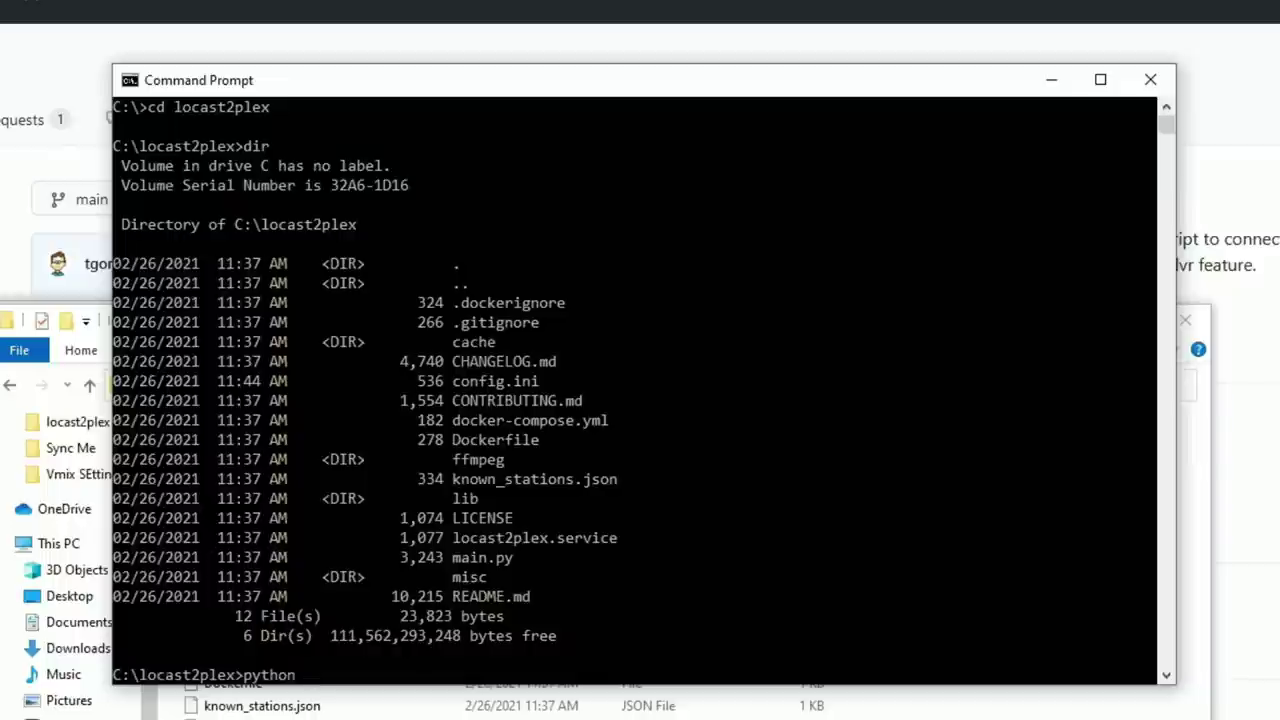
text( main)
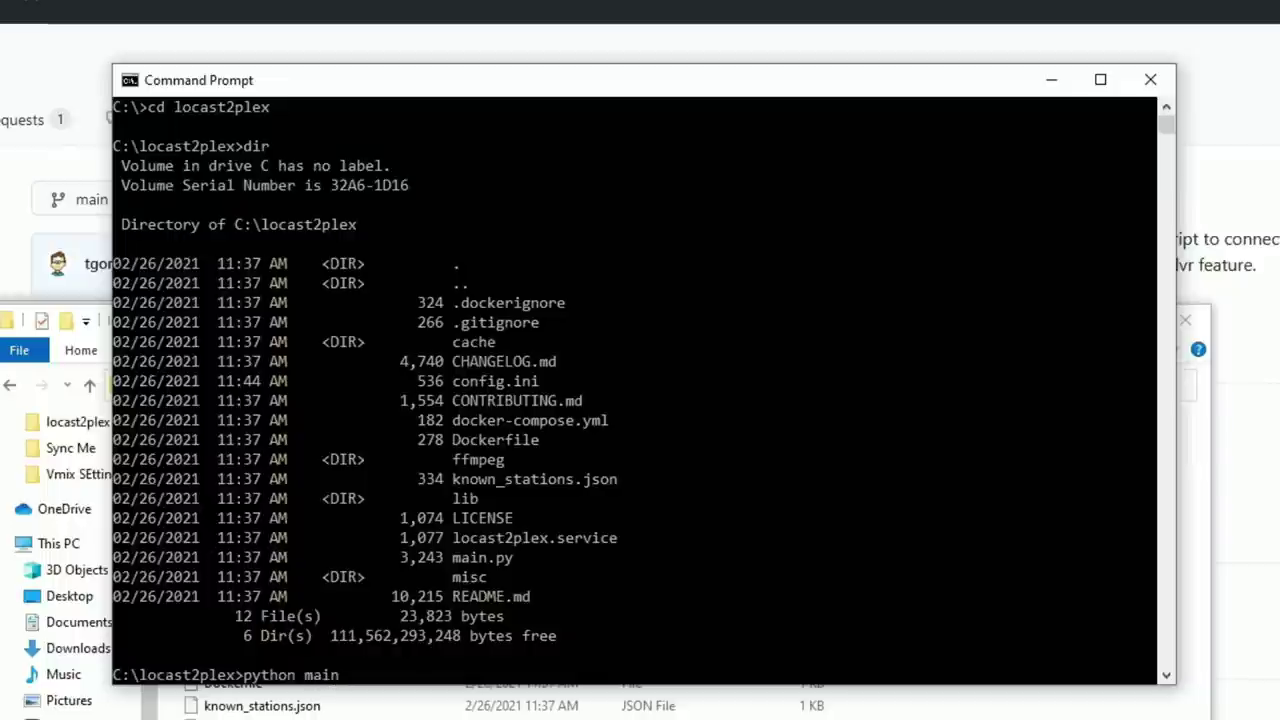
text(.py)
key(Return)
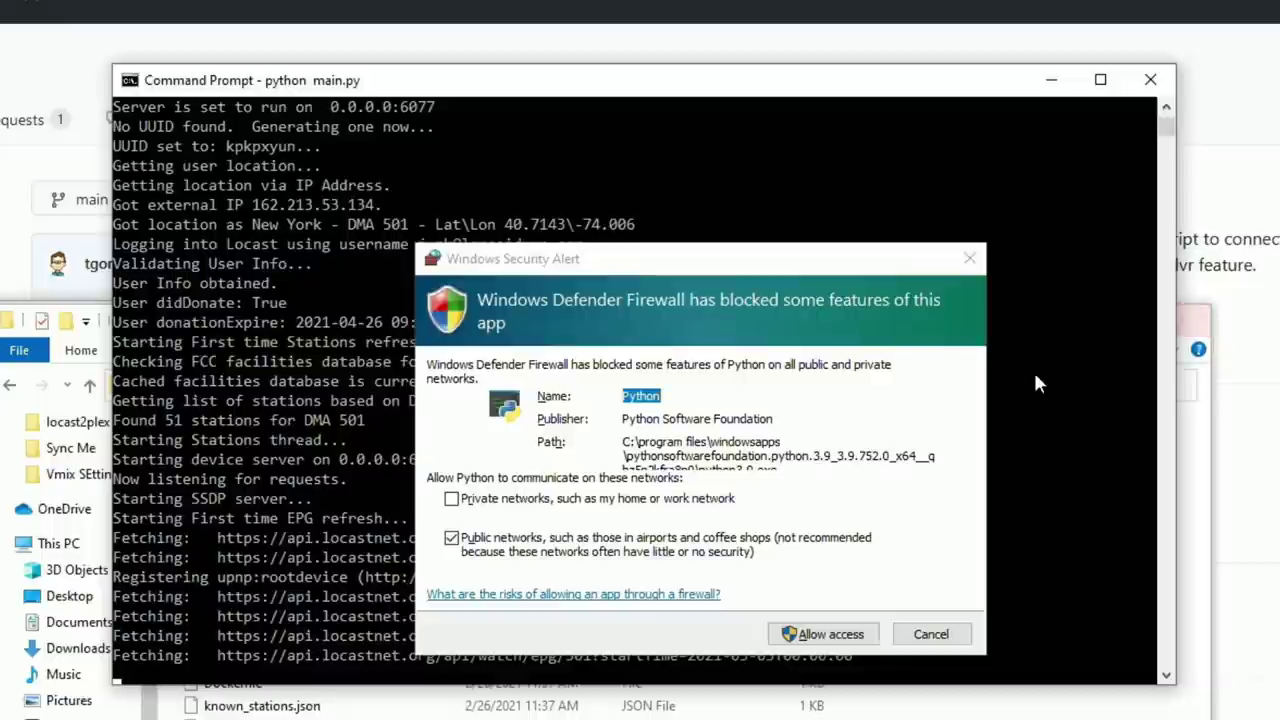
click(806, 634)
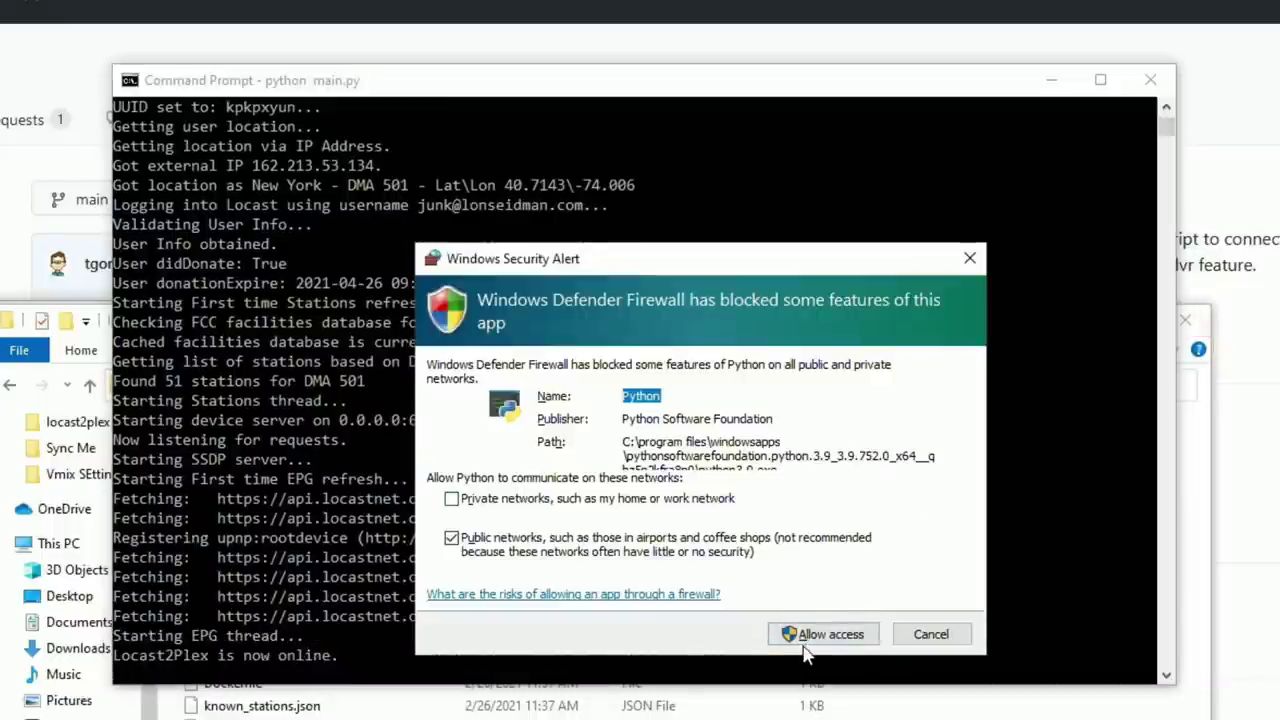
click(806, 637)
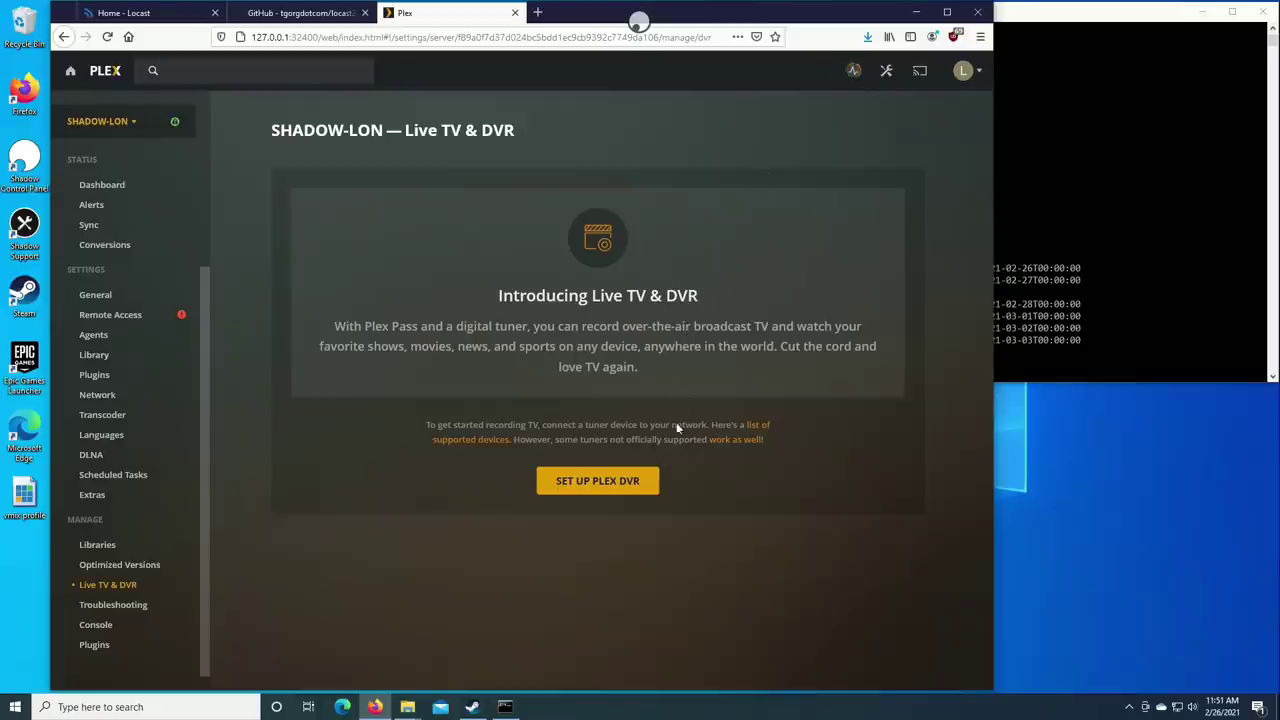
Step: In Plex, start the DVR setup and connect to the HDHomeRun device address 10.0.2.10:6077, checking the locast2plex server log
click(628, 483)
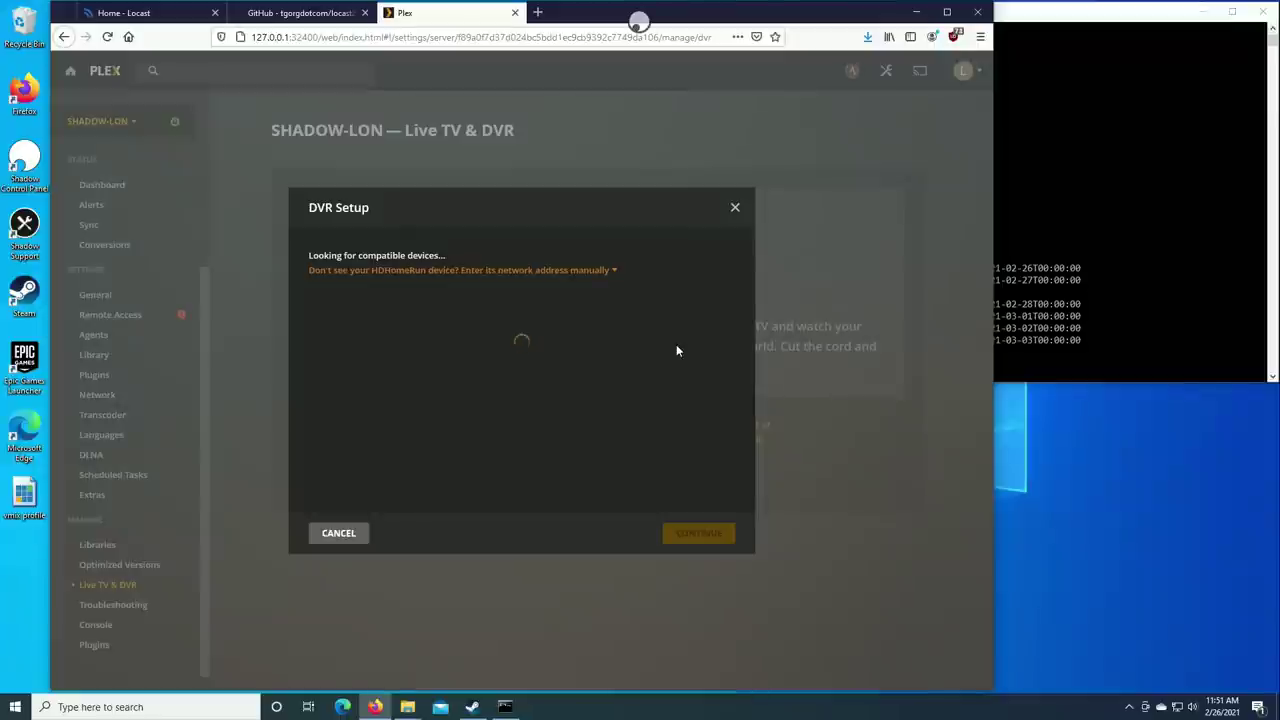
click(561, 276)
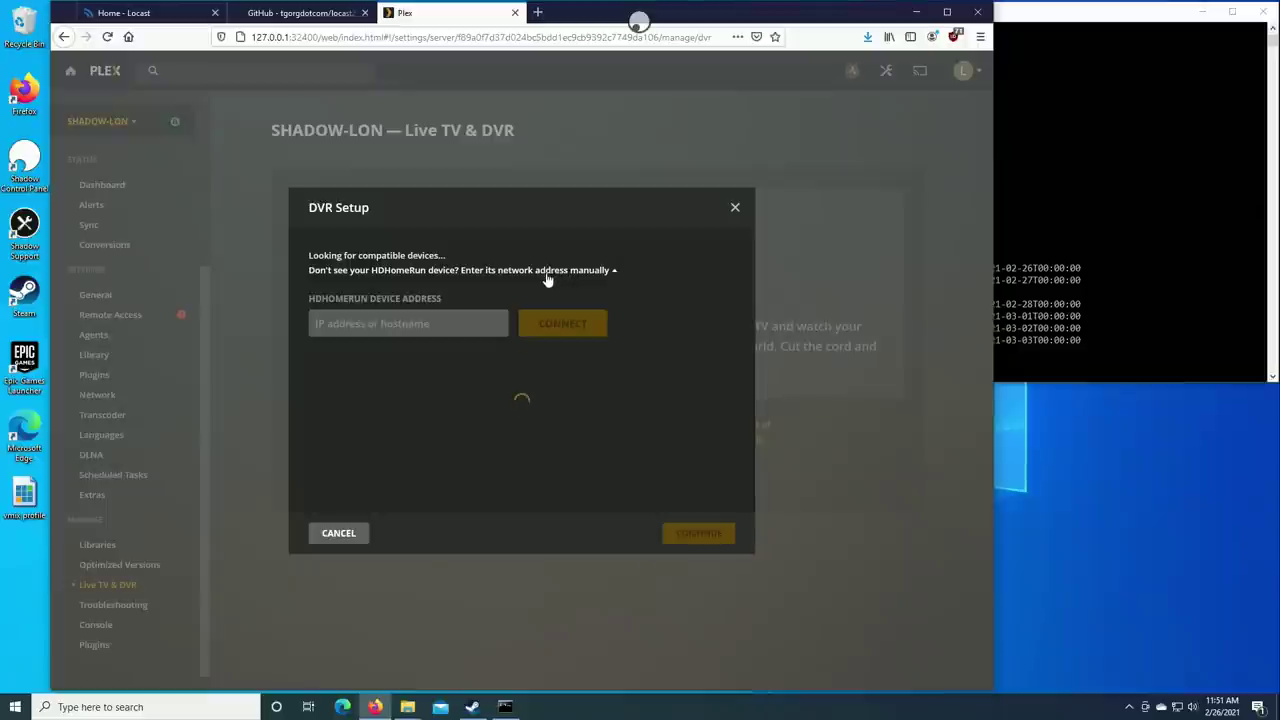
click(465, 319)
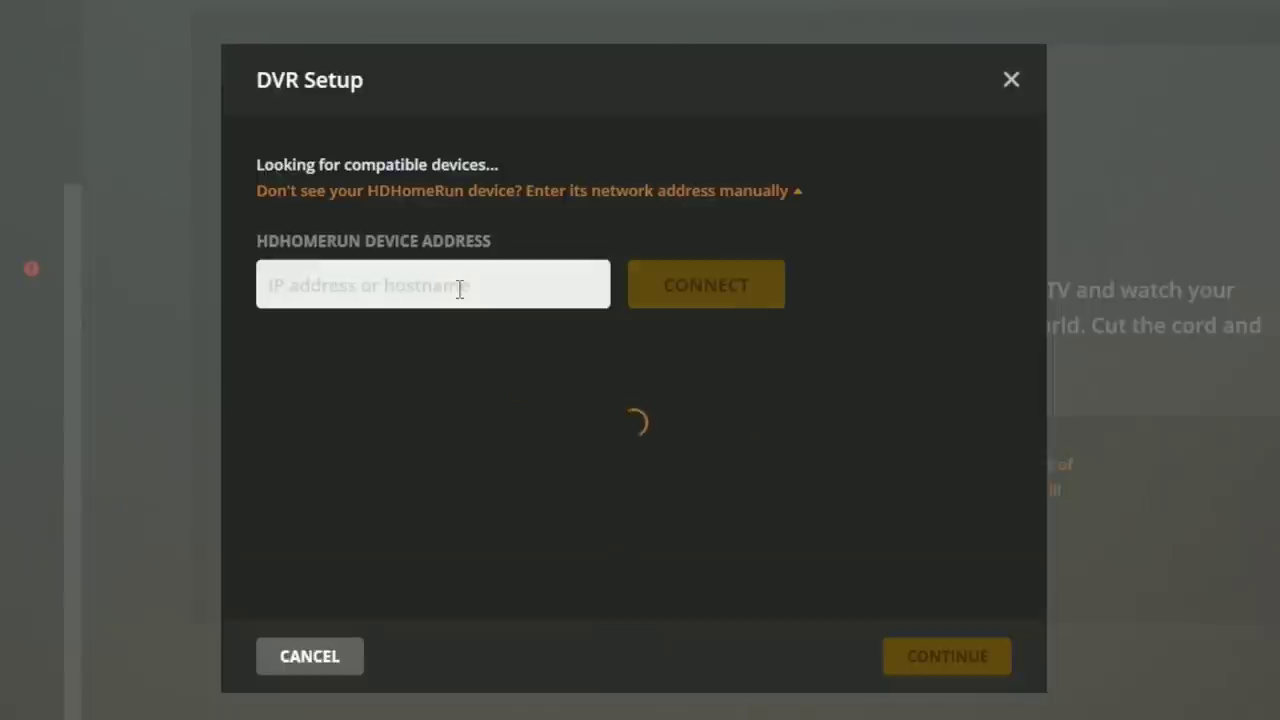
text(10.0.2.10)
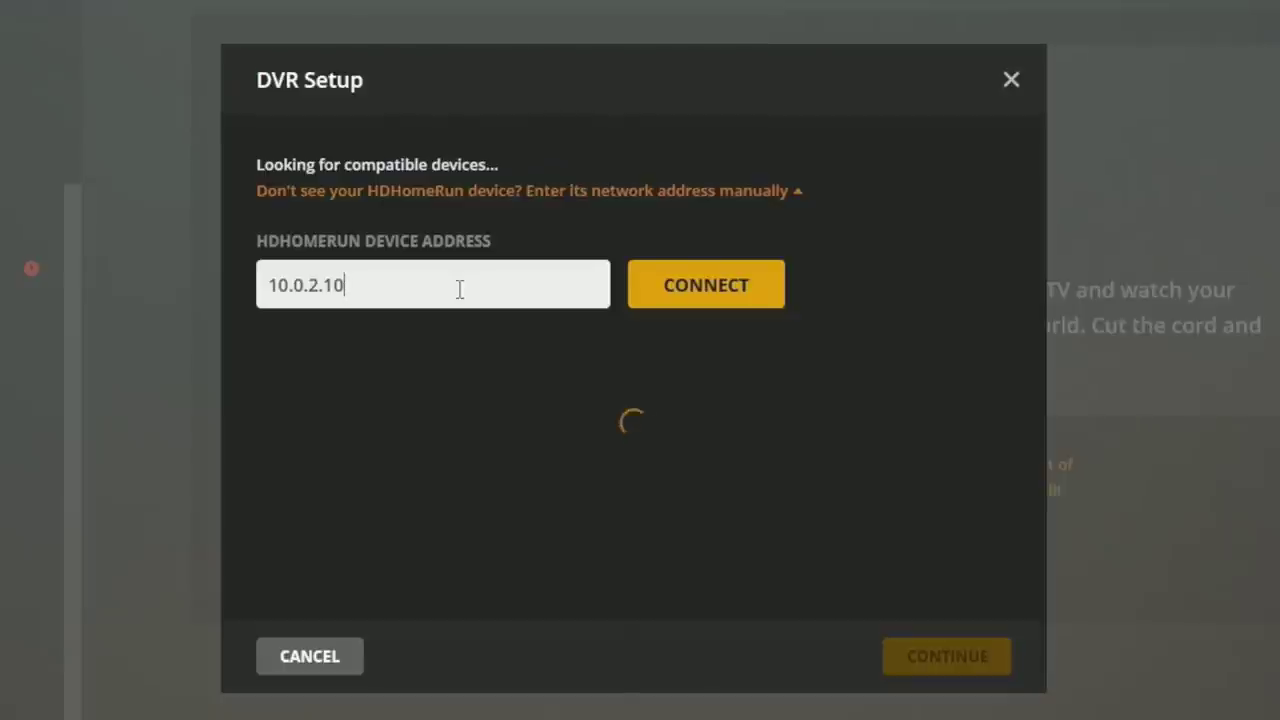
text(:6077)
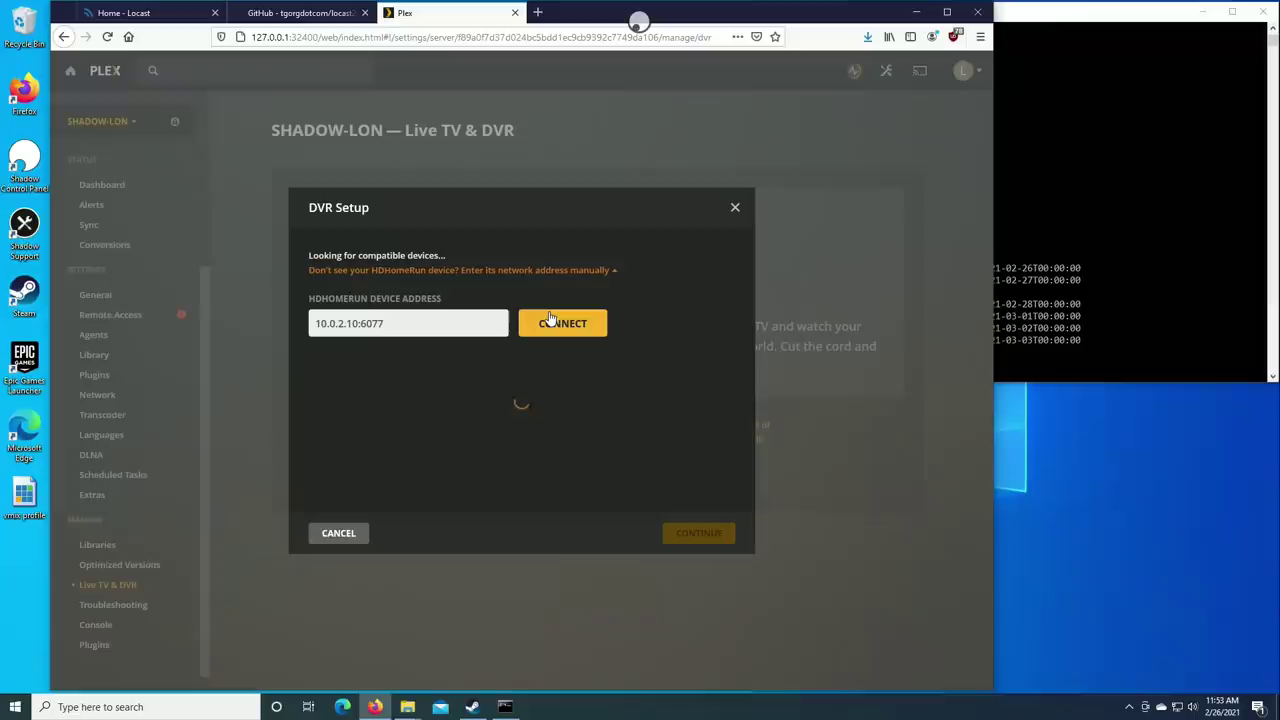
click(684, 276)
click(550, 318)
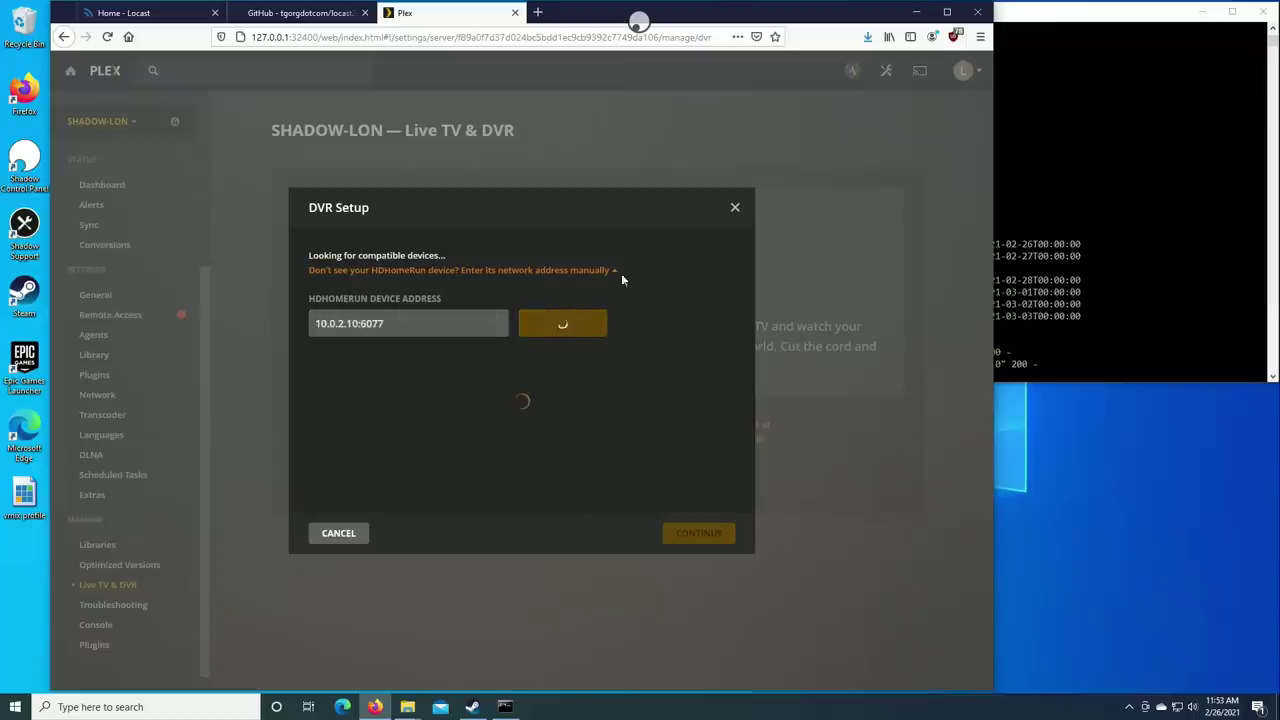
click(1040, 15)
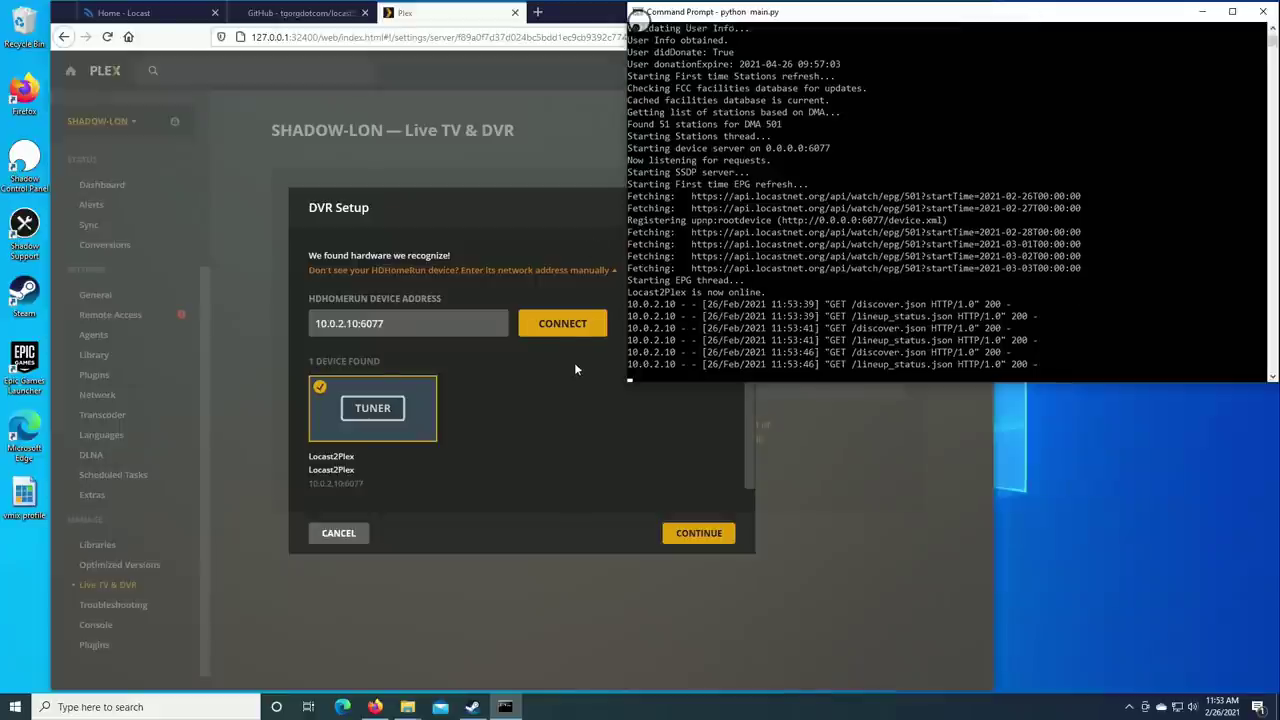
click(568, 421)
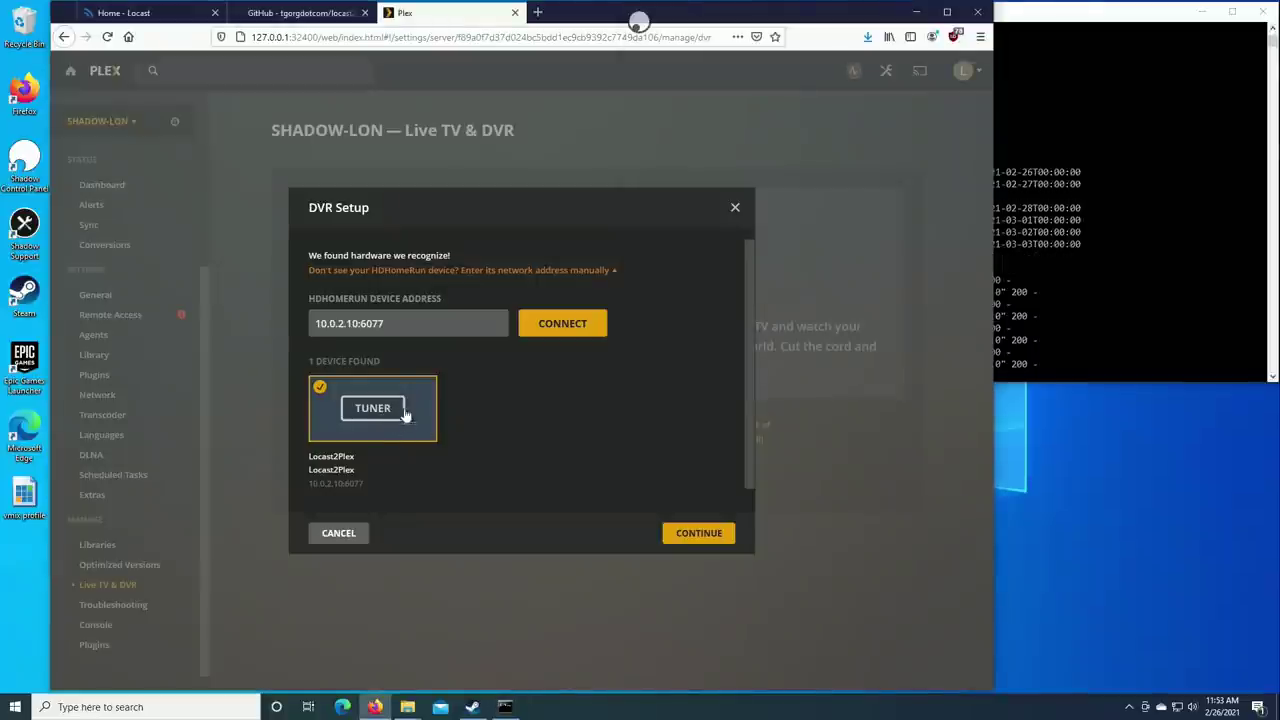
Step: Accept the Locast2Plex tuner and its channels with United States as the country
click(693, 534)
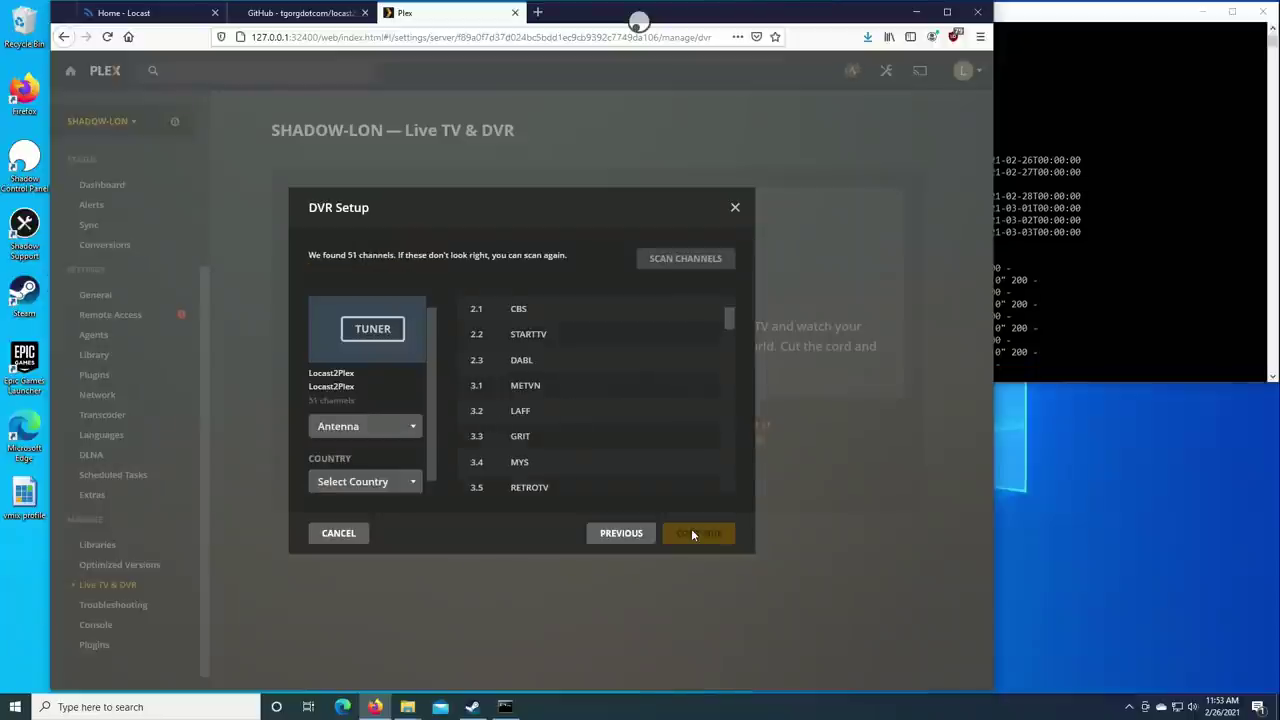
click(400, 481)
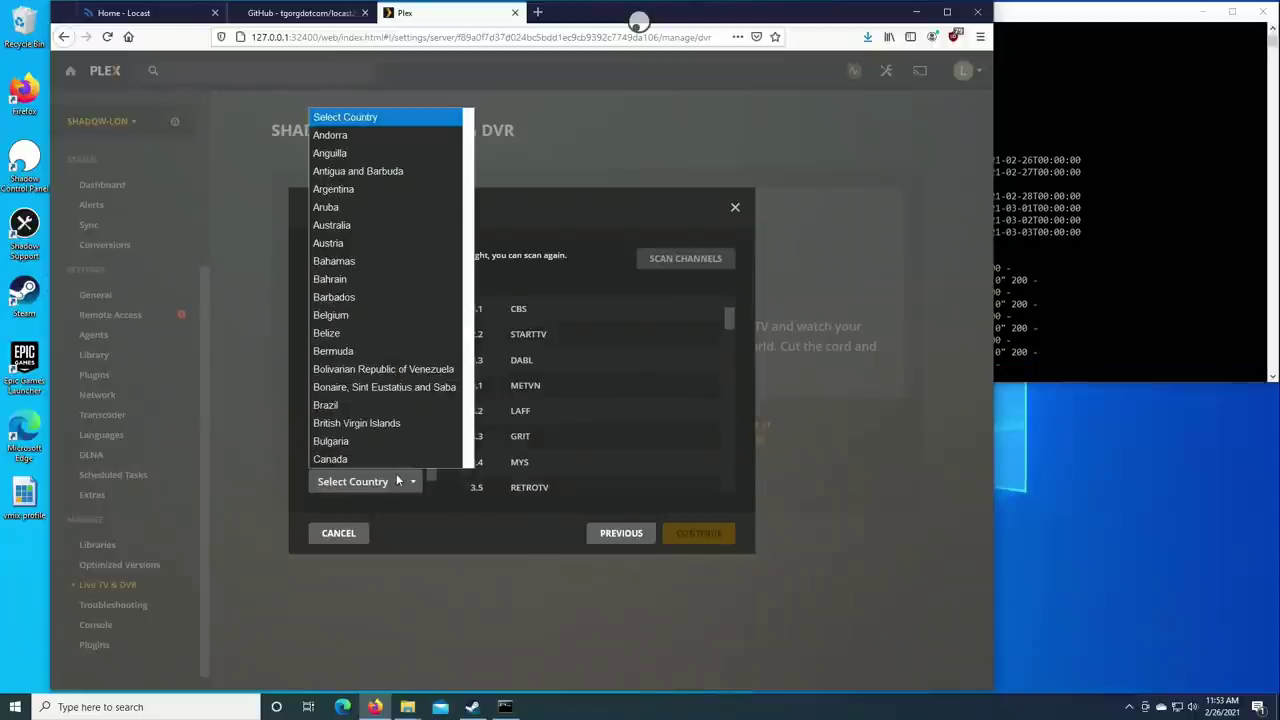
scroll(397, 440, down, 15)
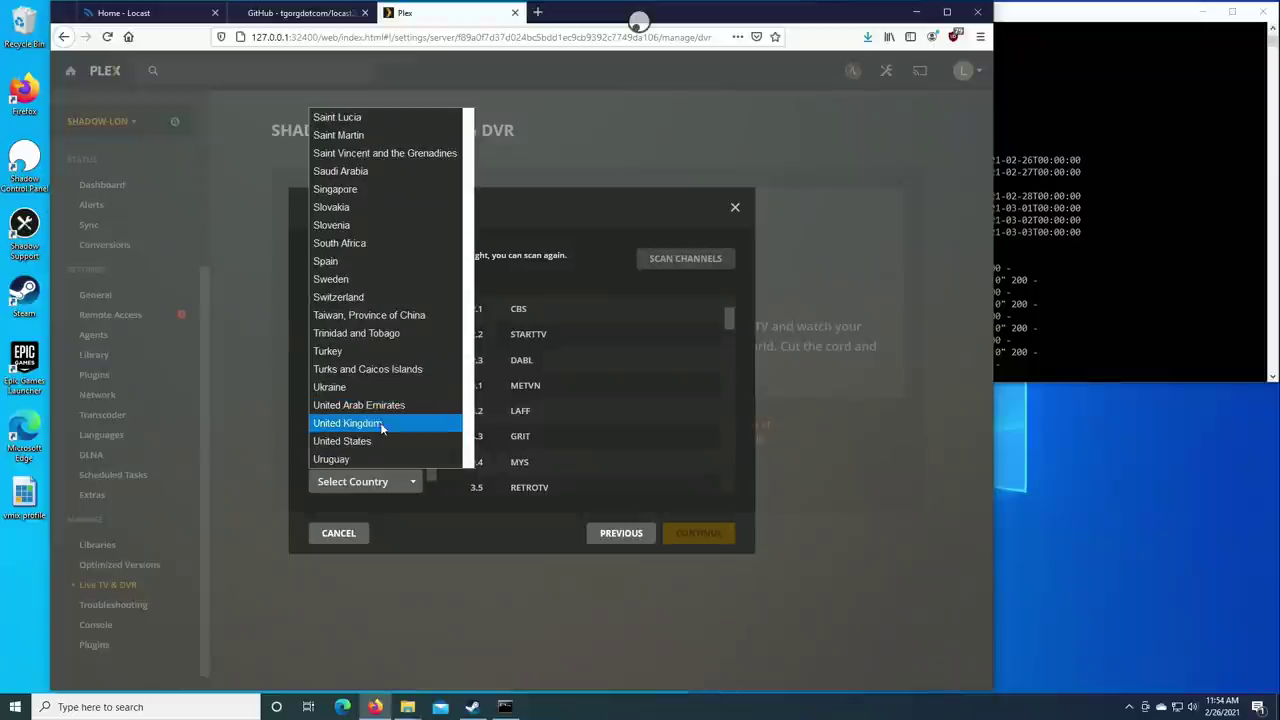
click(378, 441)
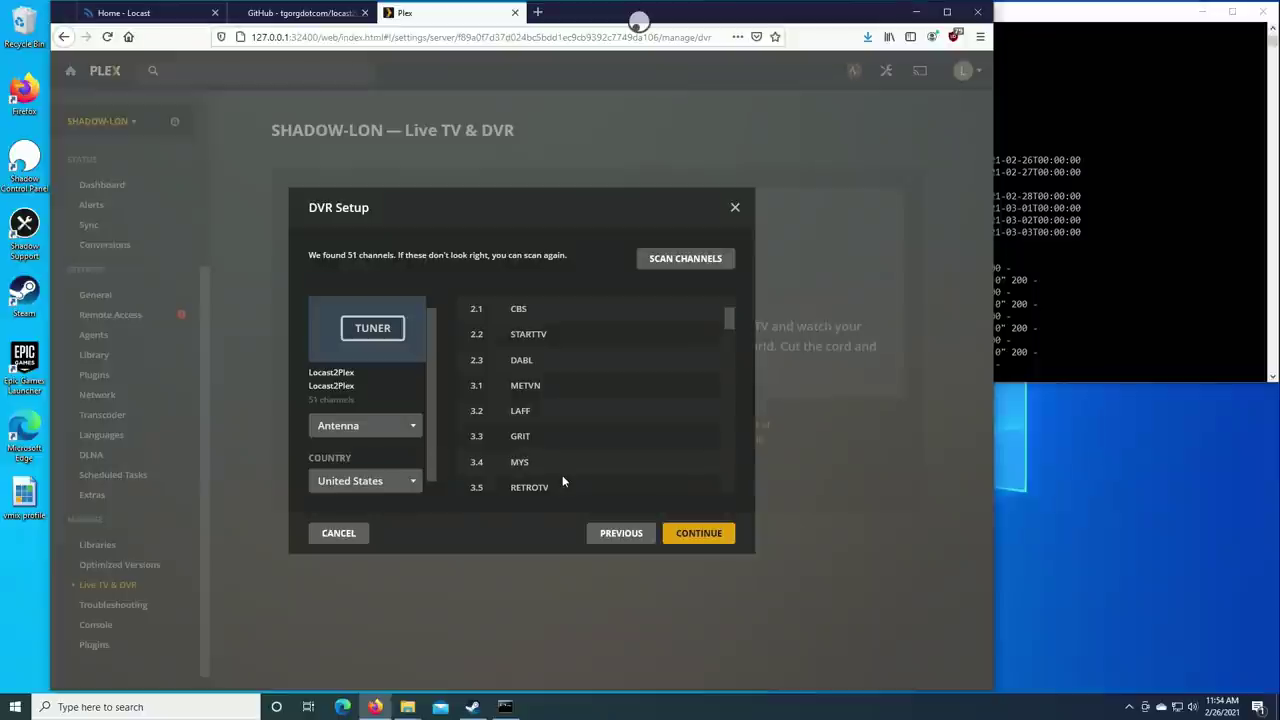
click(687, 540)
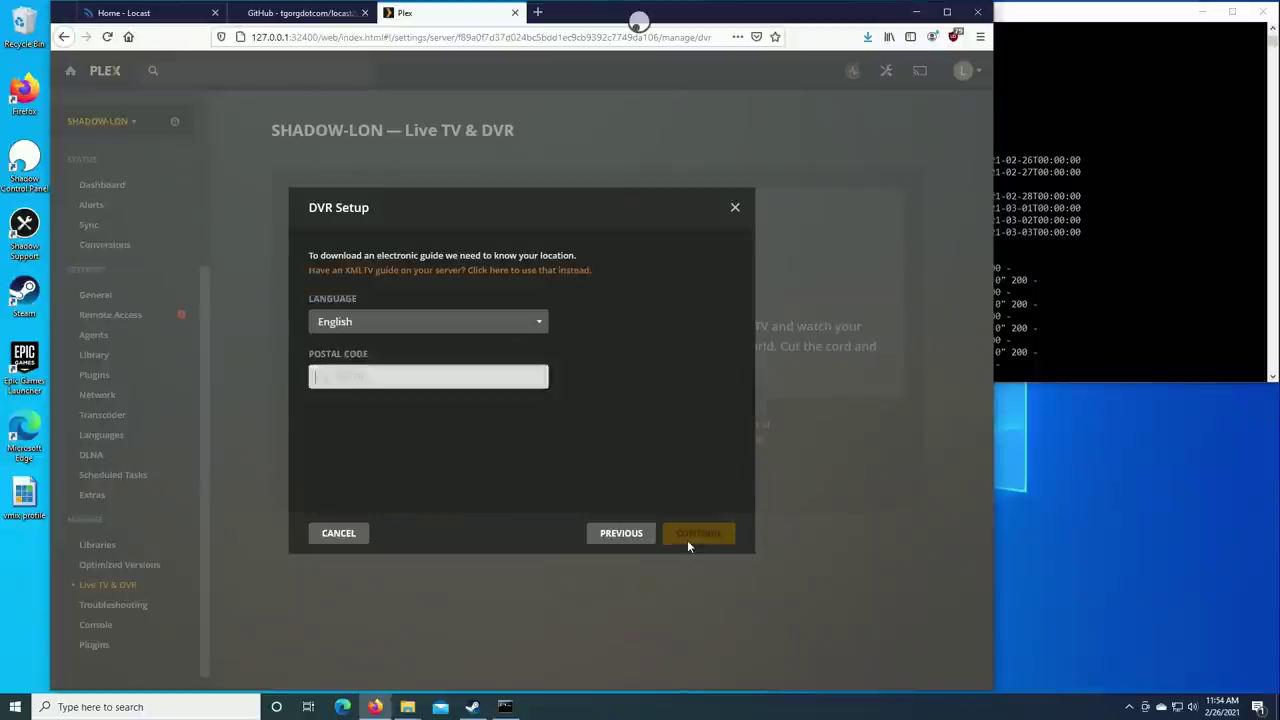
Step: Enter the postal code for the English guide and accept the Local Broadcast Listings channel mapping
text(10003)
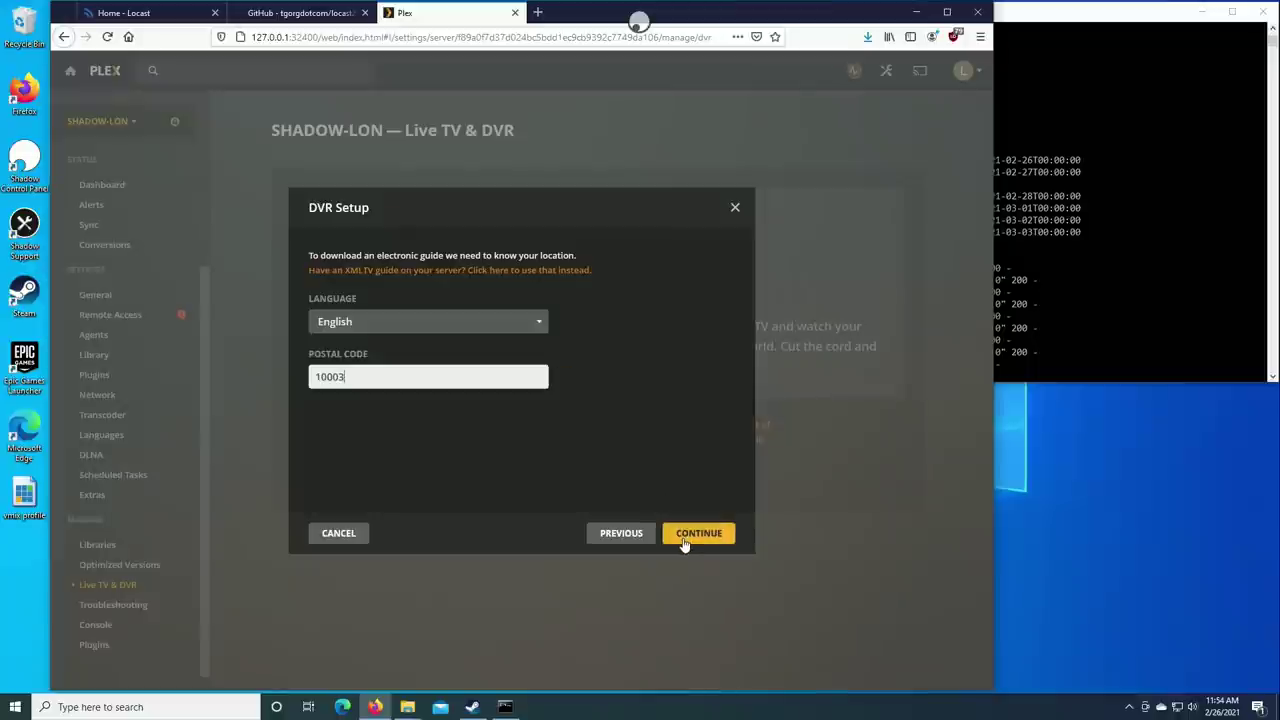
click(682, 541)
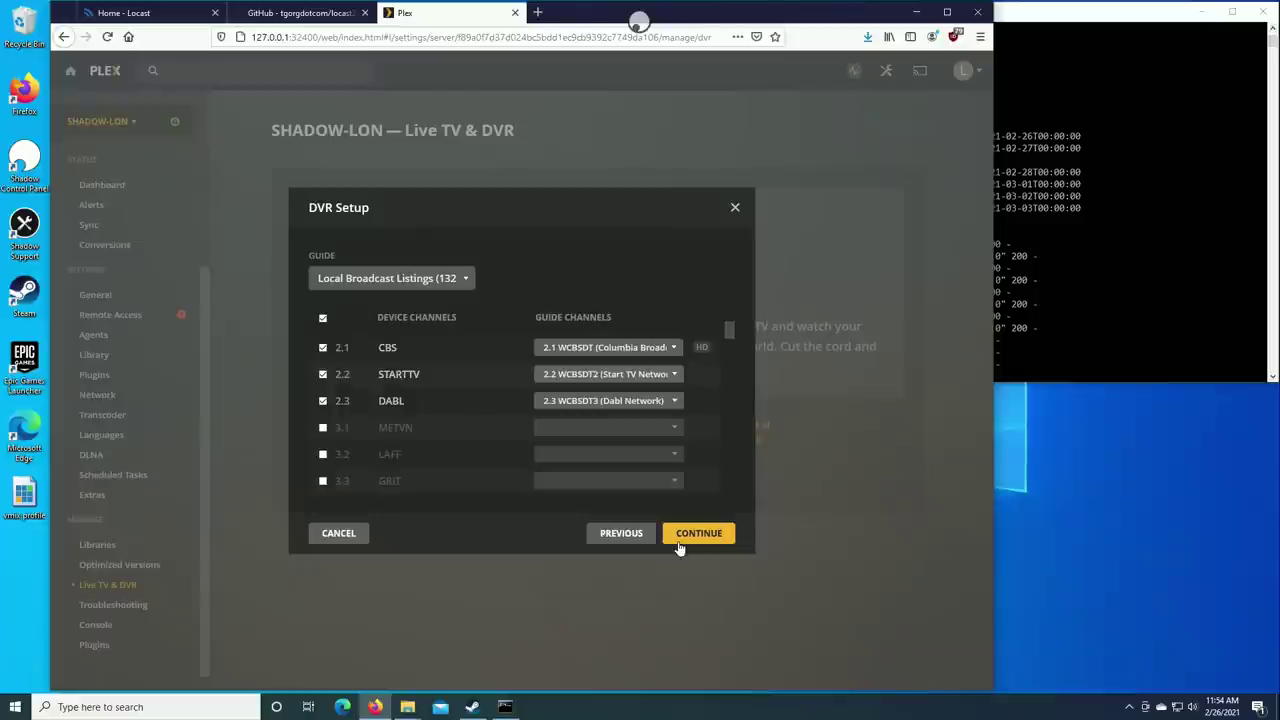
click(690, 533)
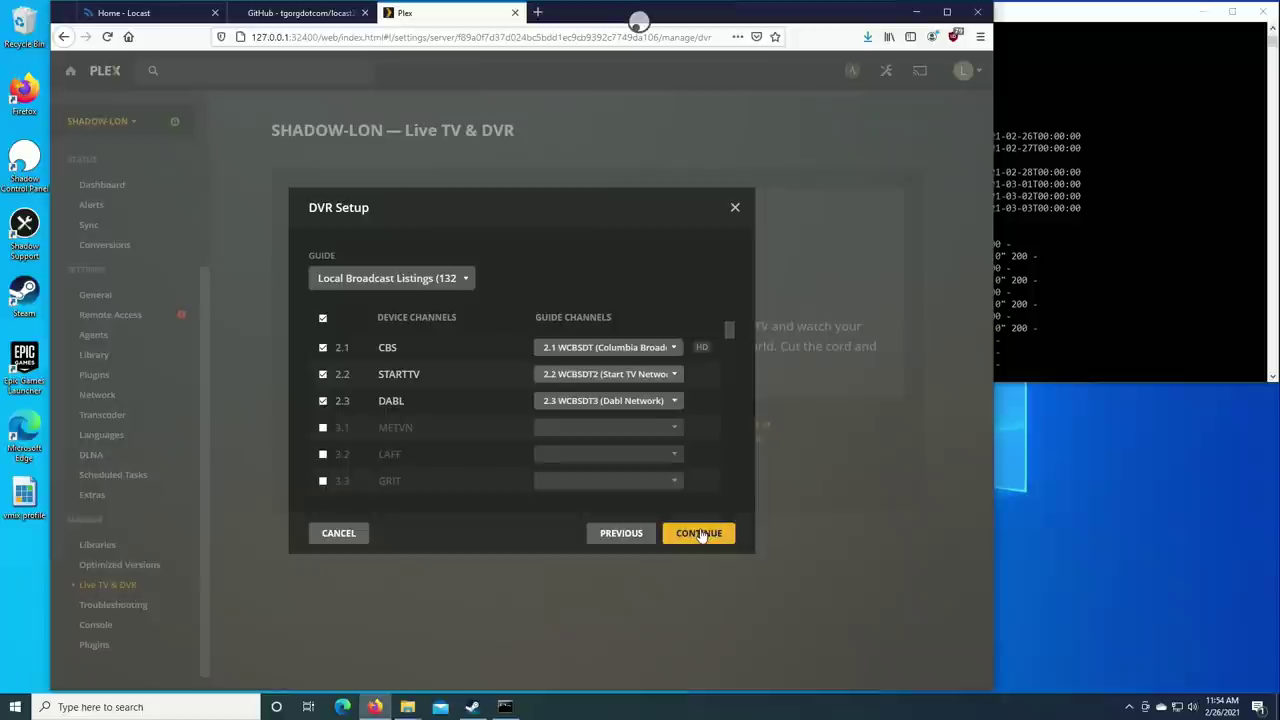
click(701, 534)
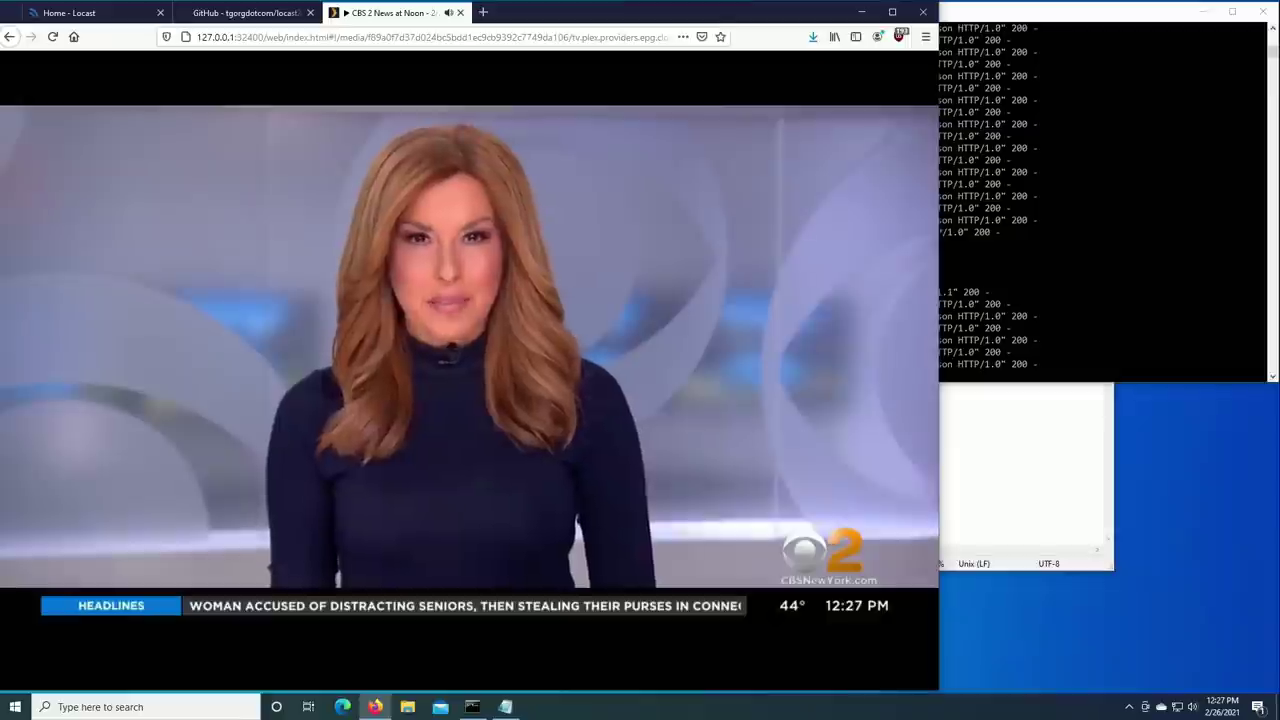
Step: Examine the locast2plex server log in Command Prompt while live CBS 2 News at Noon plays, and return to the Plex player
mouse_move(364, 227)
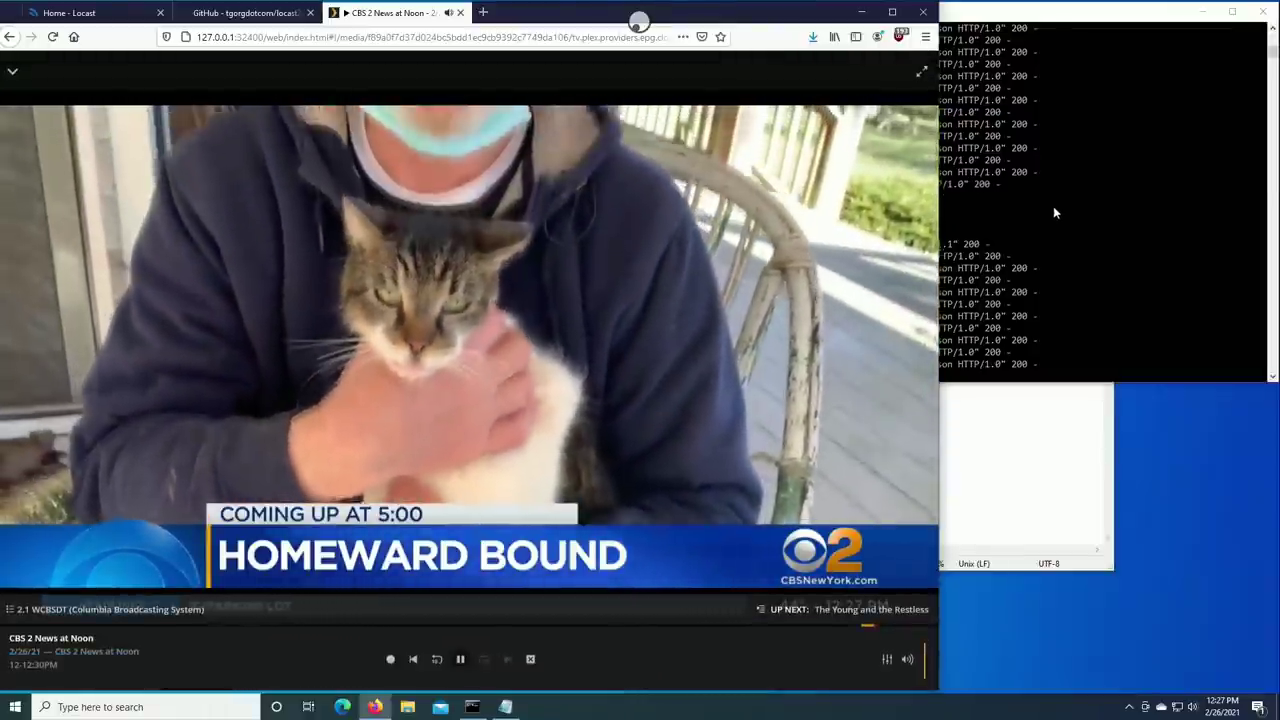
click(1054, 209)
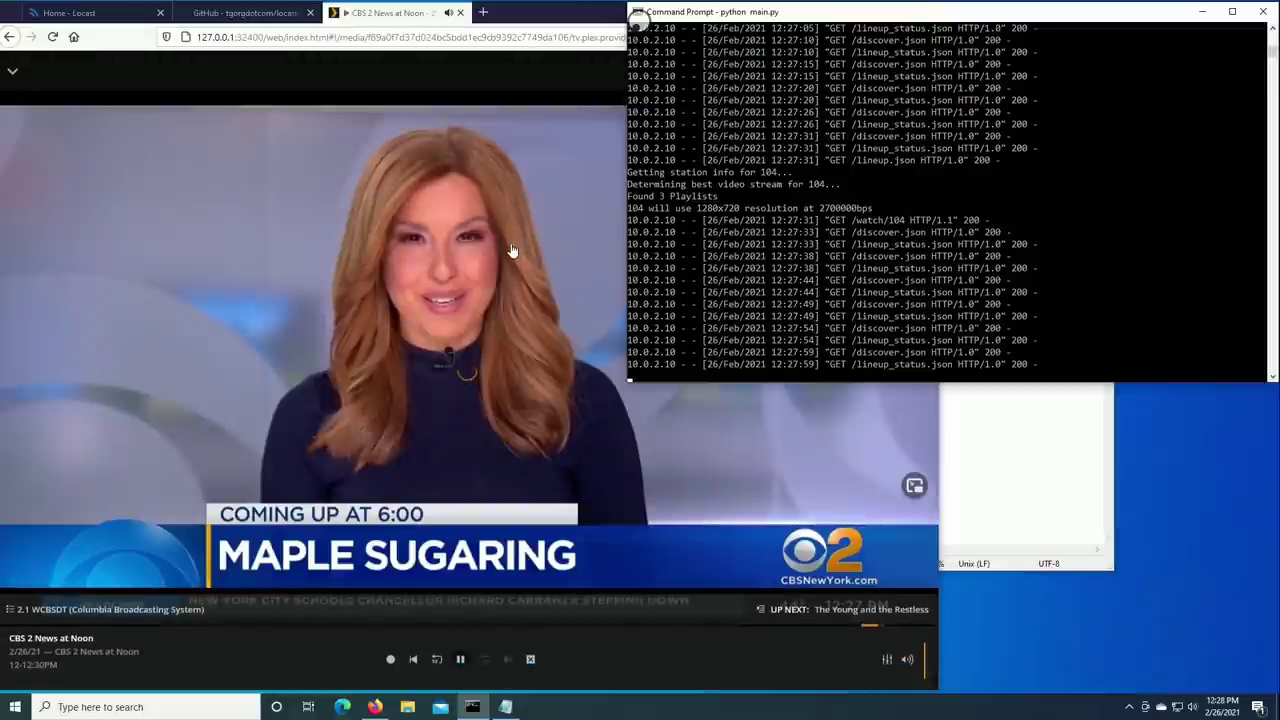
click(544, 13)
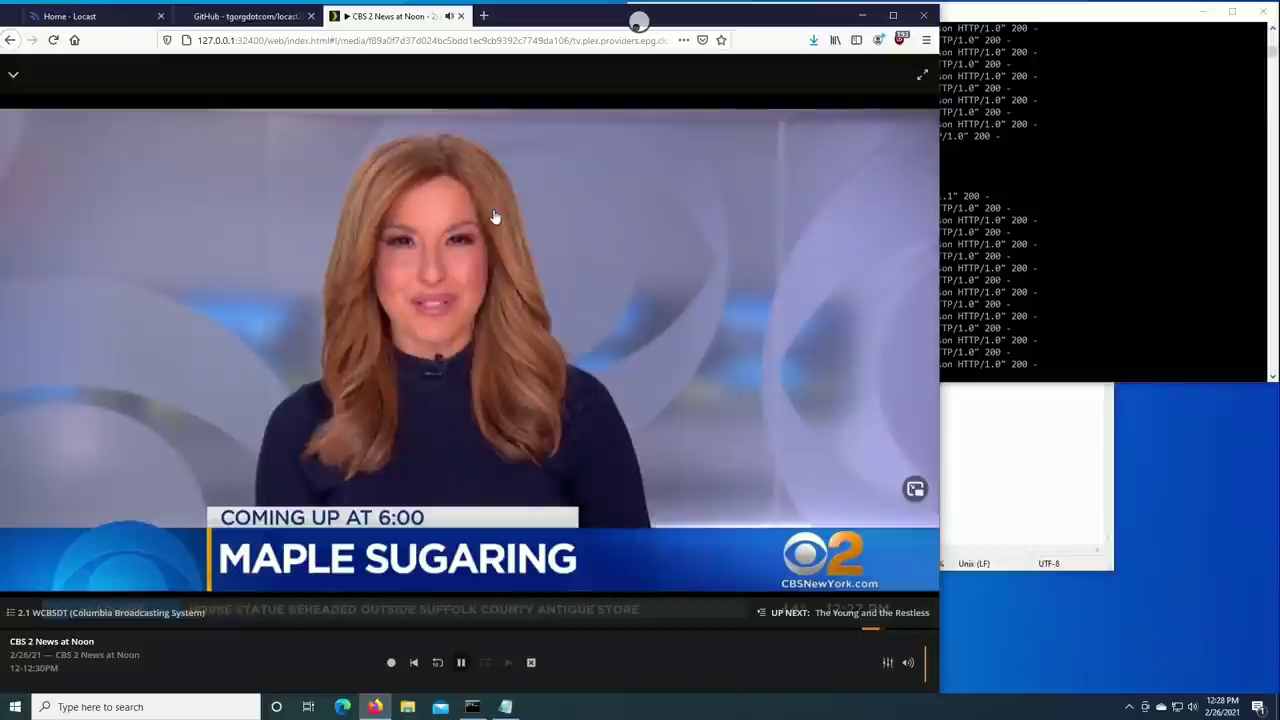
mouse_move(531, 311)
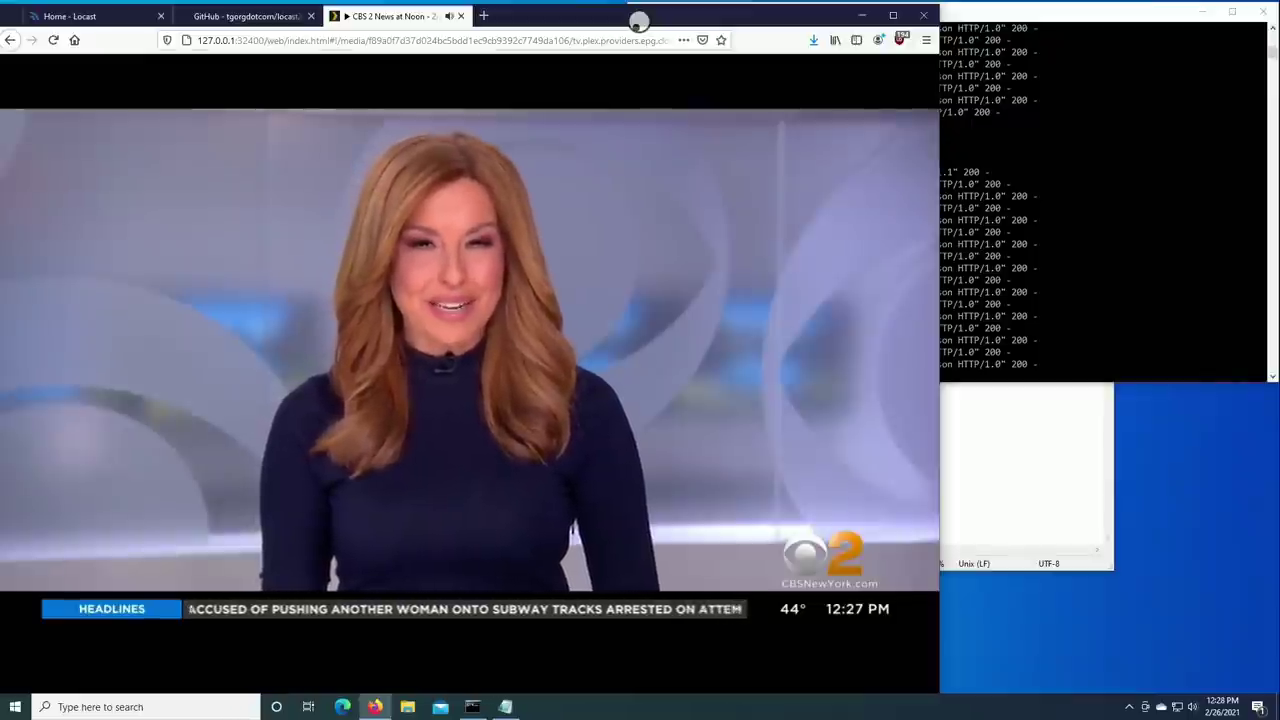
mouse_move(540, 240)
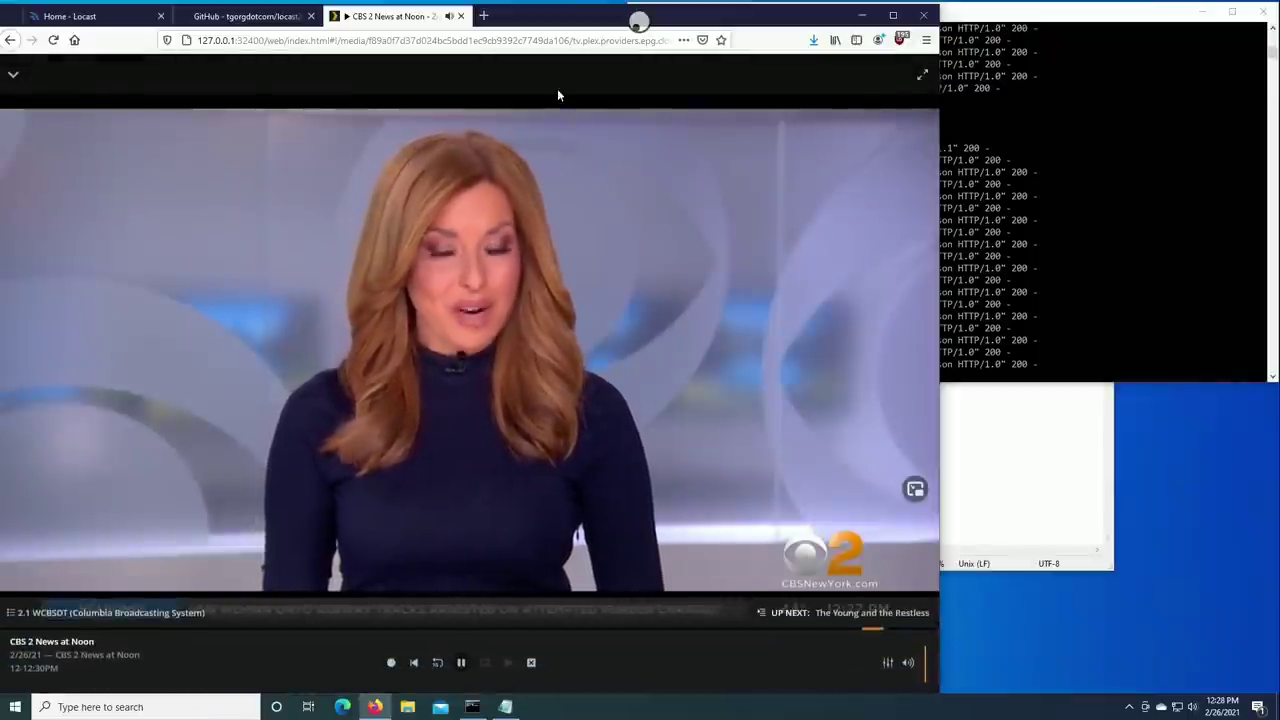
mouse_move(558, 18)
mouse_down()
mouse_move(603, 6)
mouse_move(572, 17)
mouse_up()
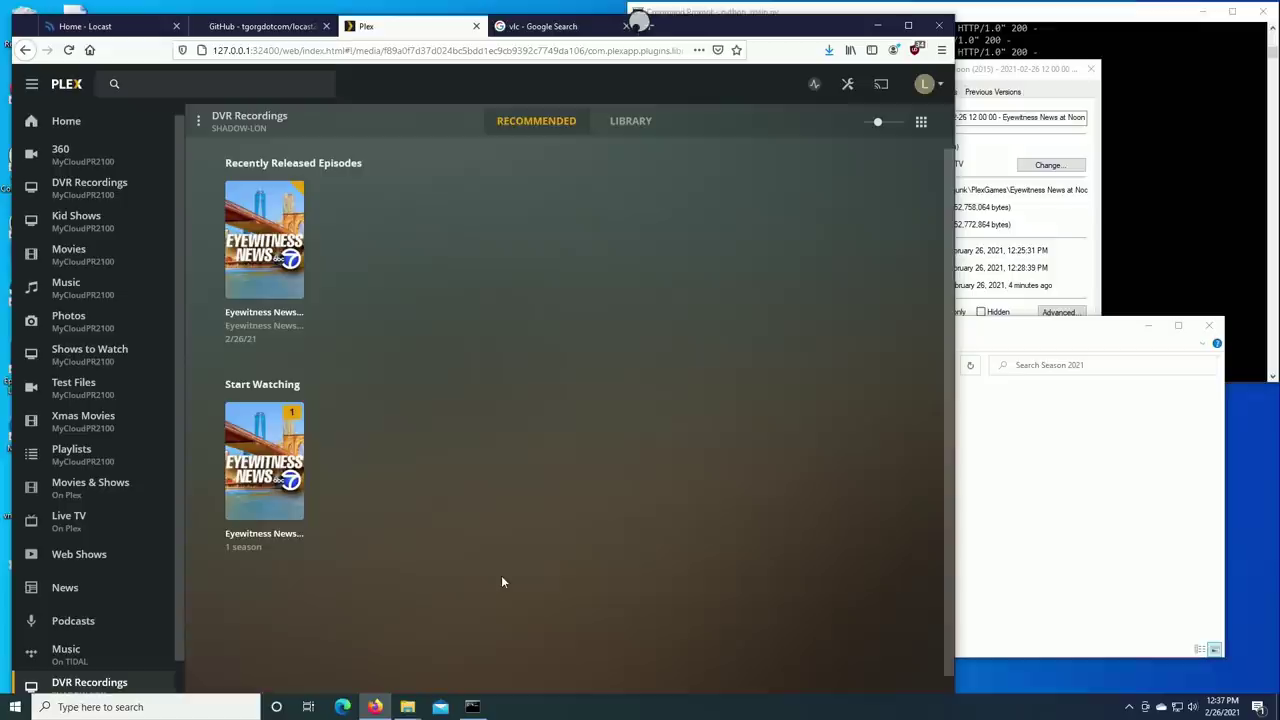
Step: Play the recorded Eyewitness News at Noon episode, skip ahead to about 0:40 and back to about 0:17, and pause playback
mouse_move(284, 250)
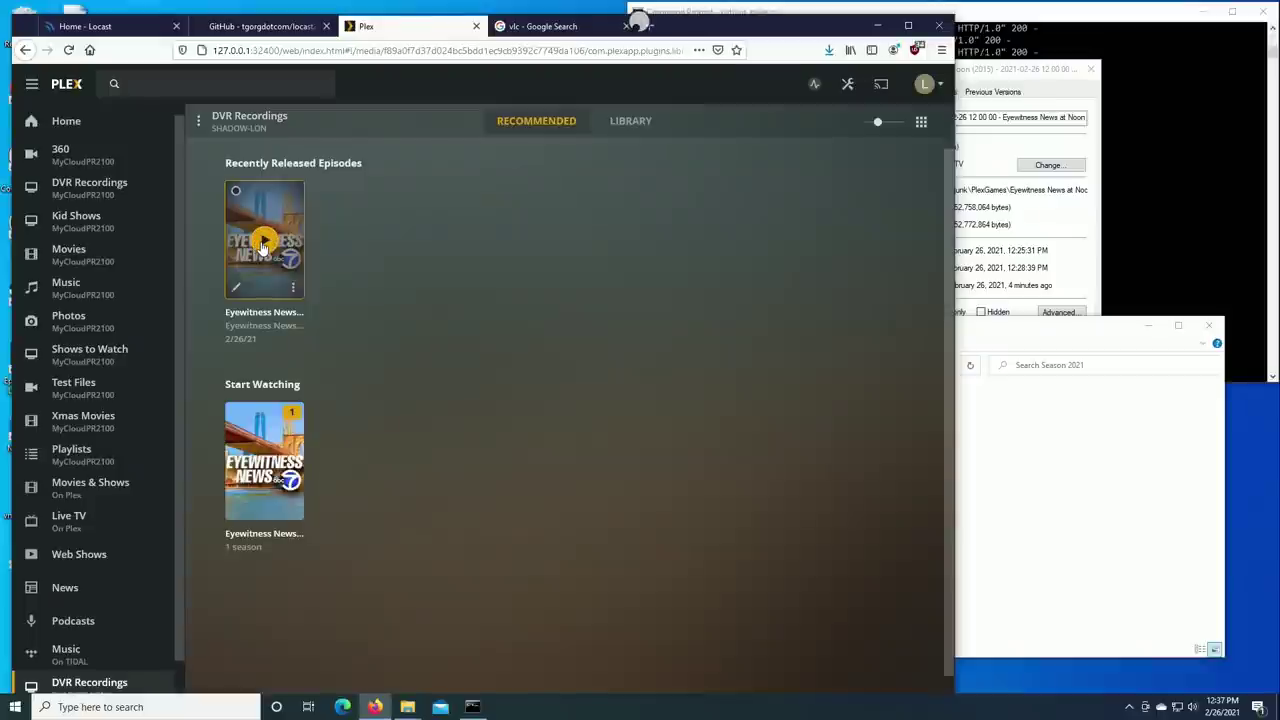
click(264, 245)
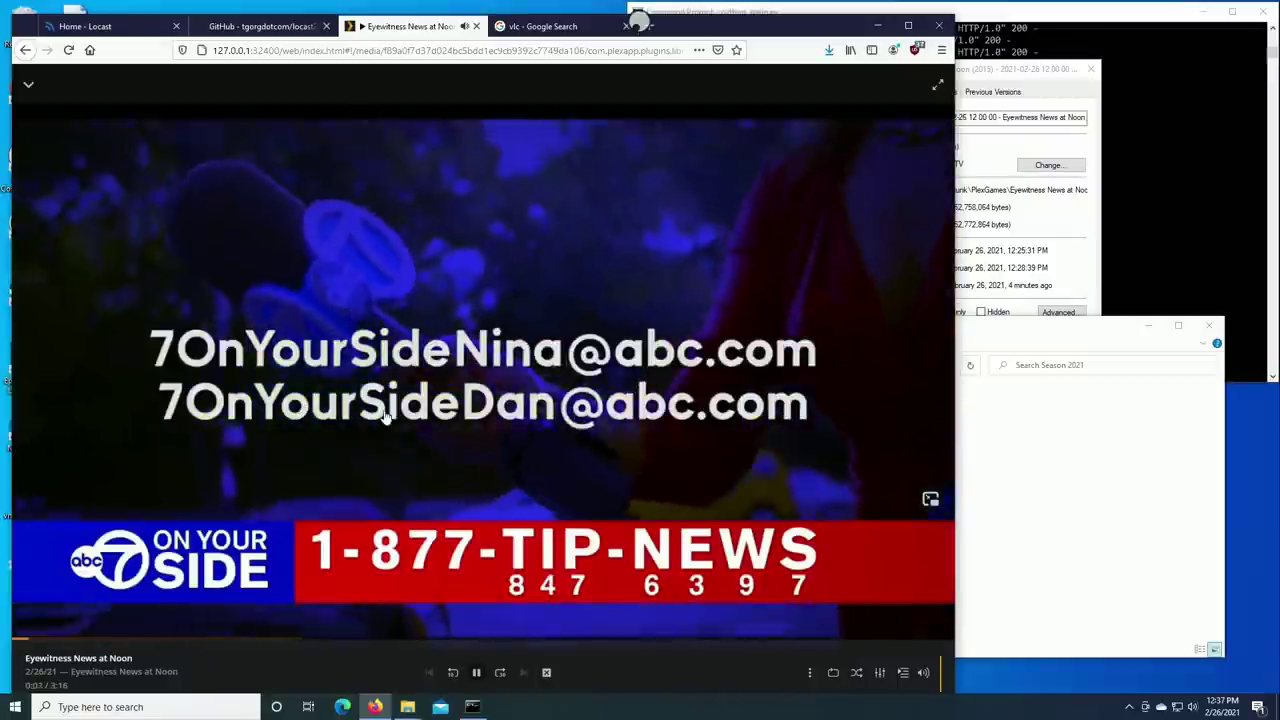
click(200, 640)
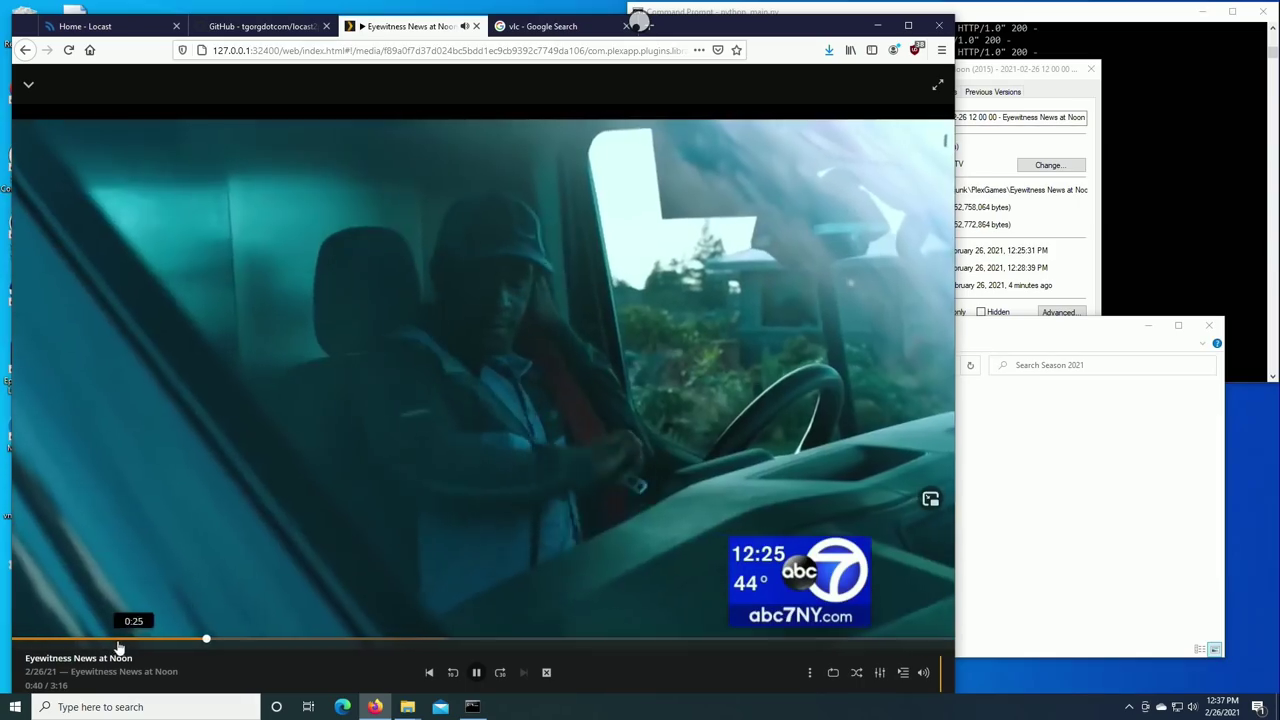
click(94, 640)
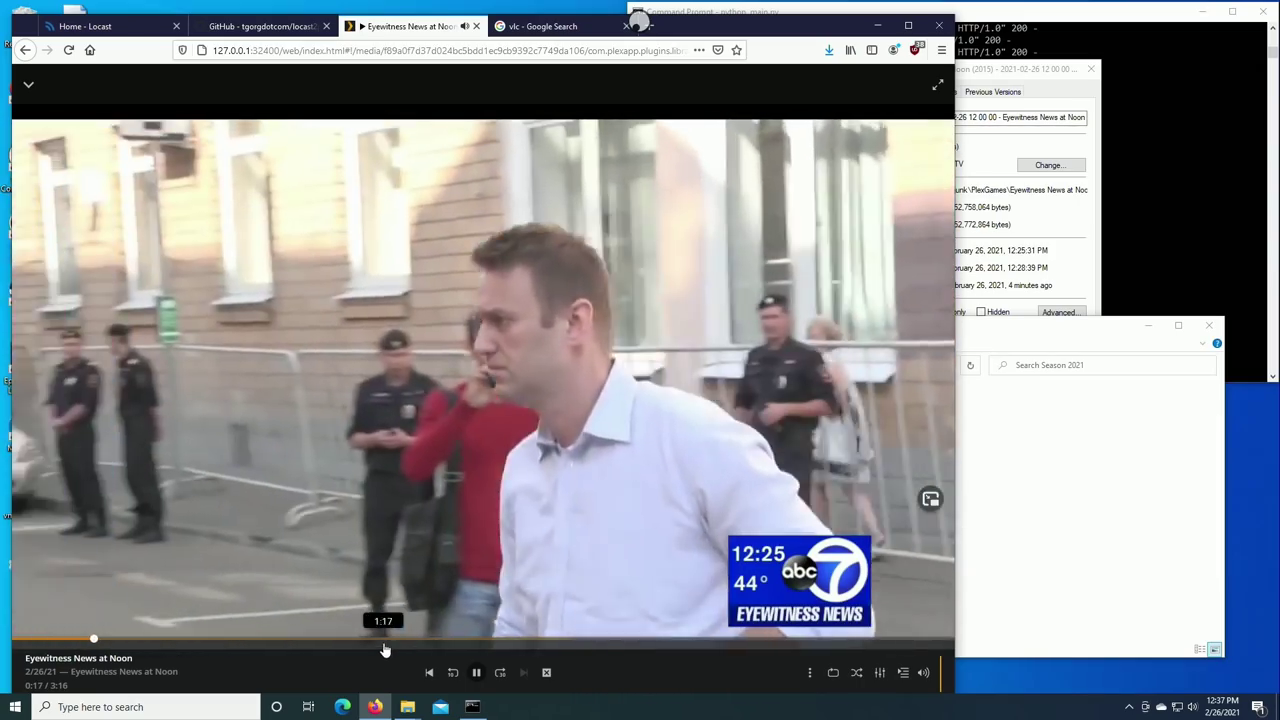
click(477, 672)
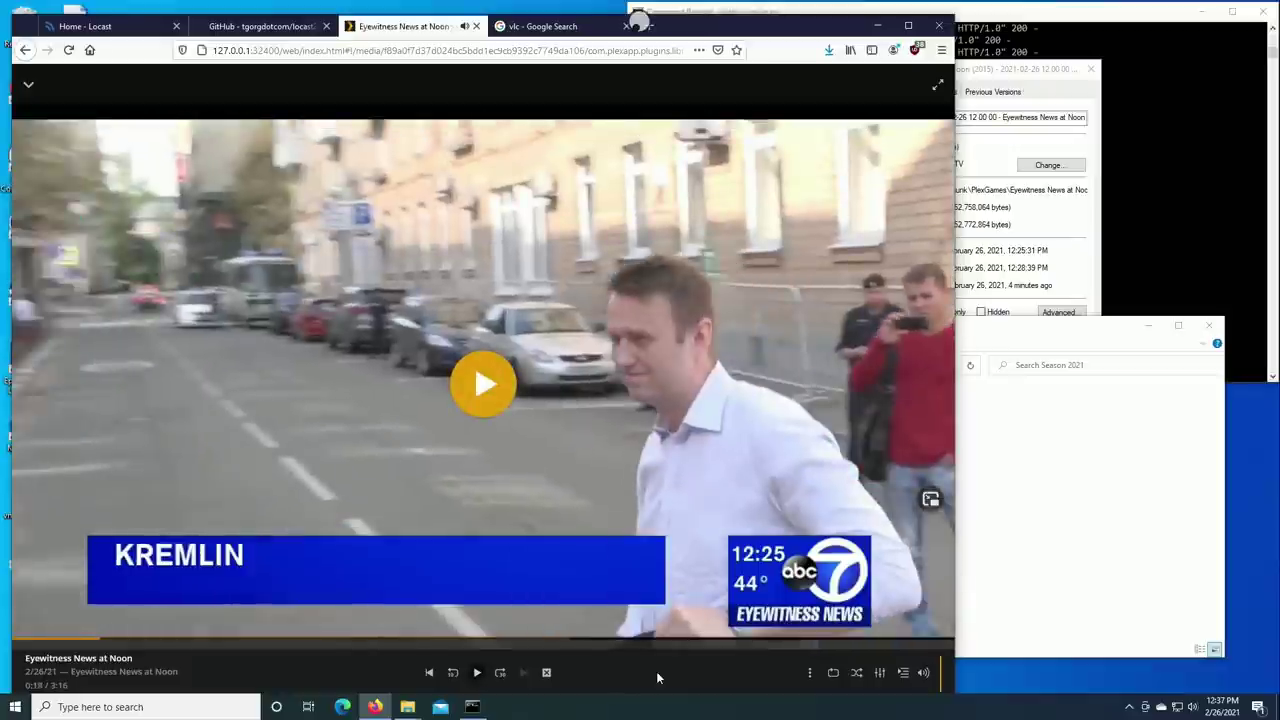
Step: View the recording's media info, and play its file from the Season 2021 folder in the desktop video player before closing the player
click(810, 673)
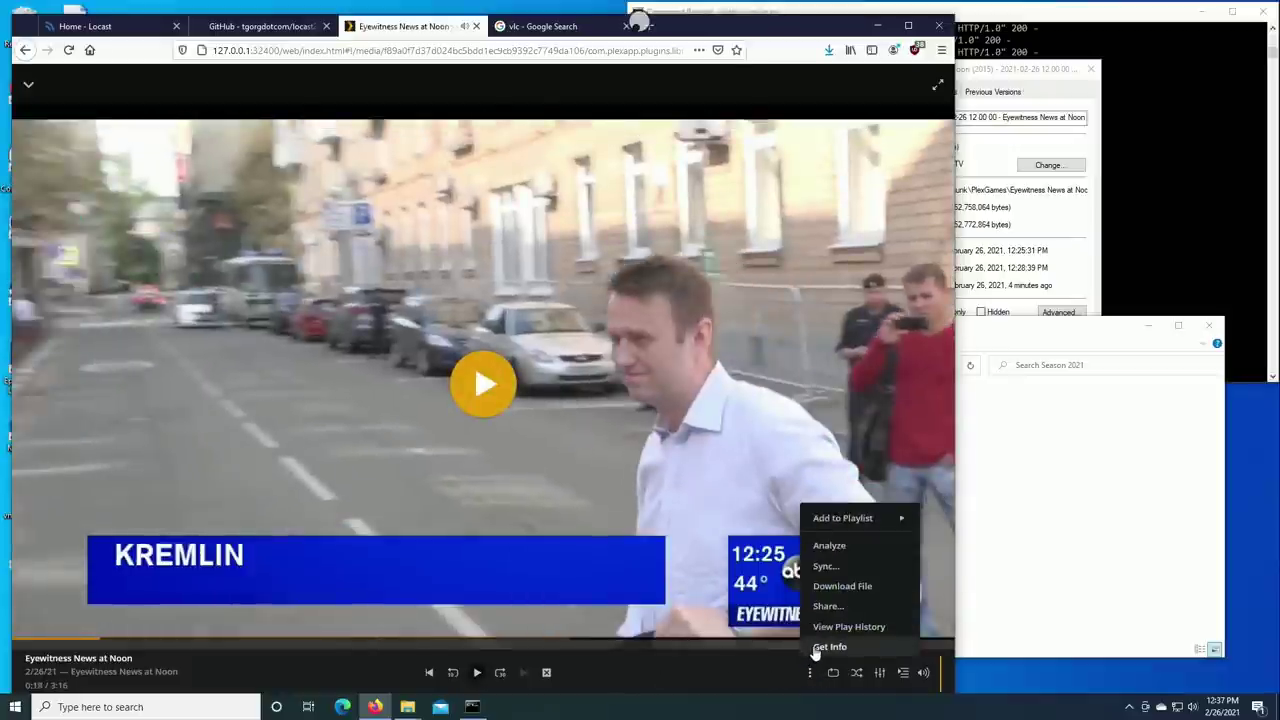
click(828, 647)
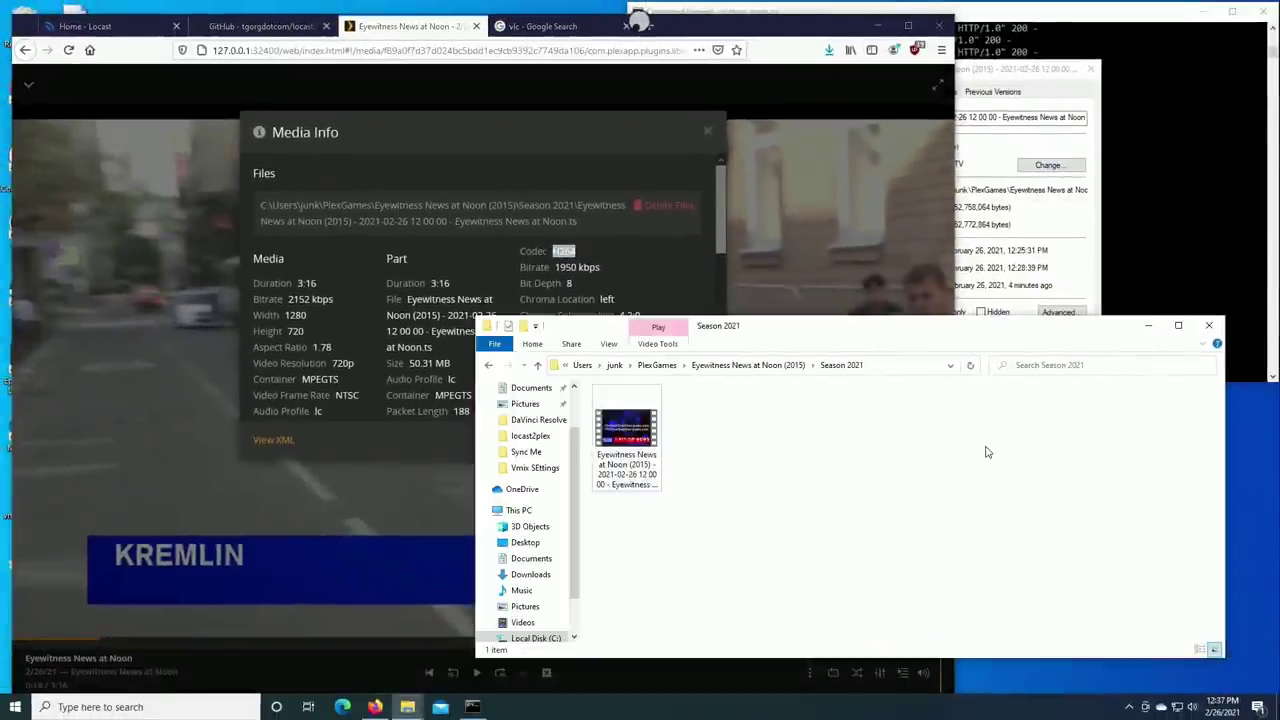
double_click(626, 428)
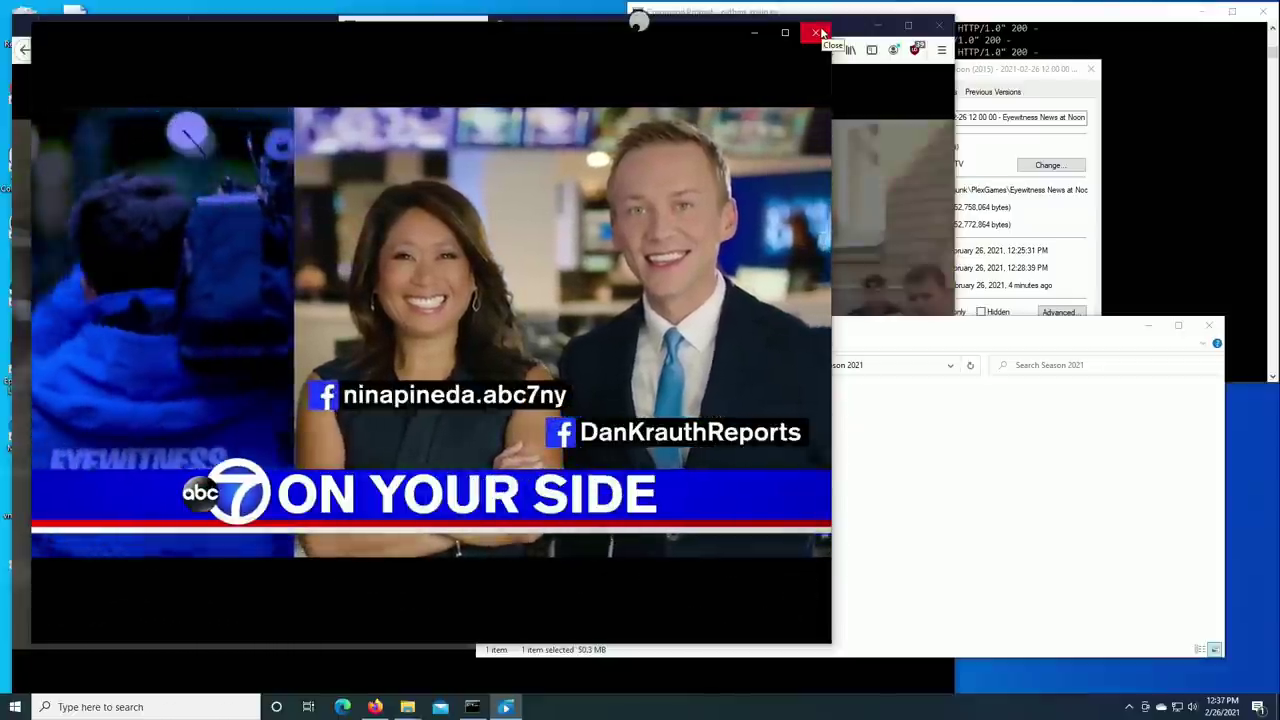
click(818, 33)
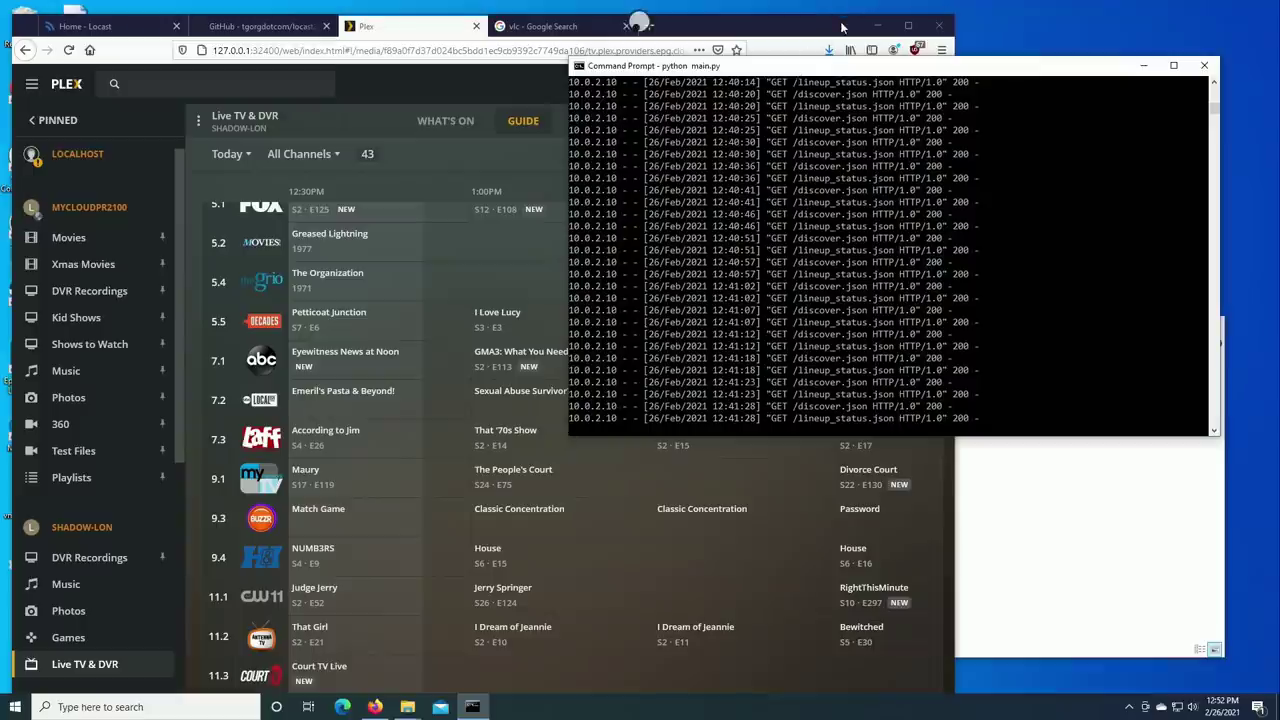
Step: Move the Command Prompt window running main.py aside to uncover the Plex Live TV & DVR guide
drag(850, 71, 893, 46)
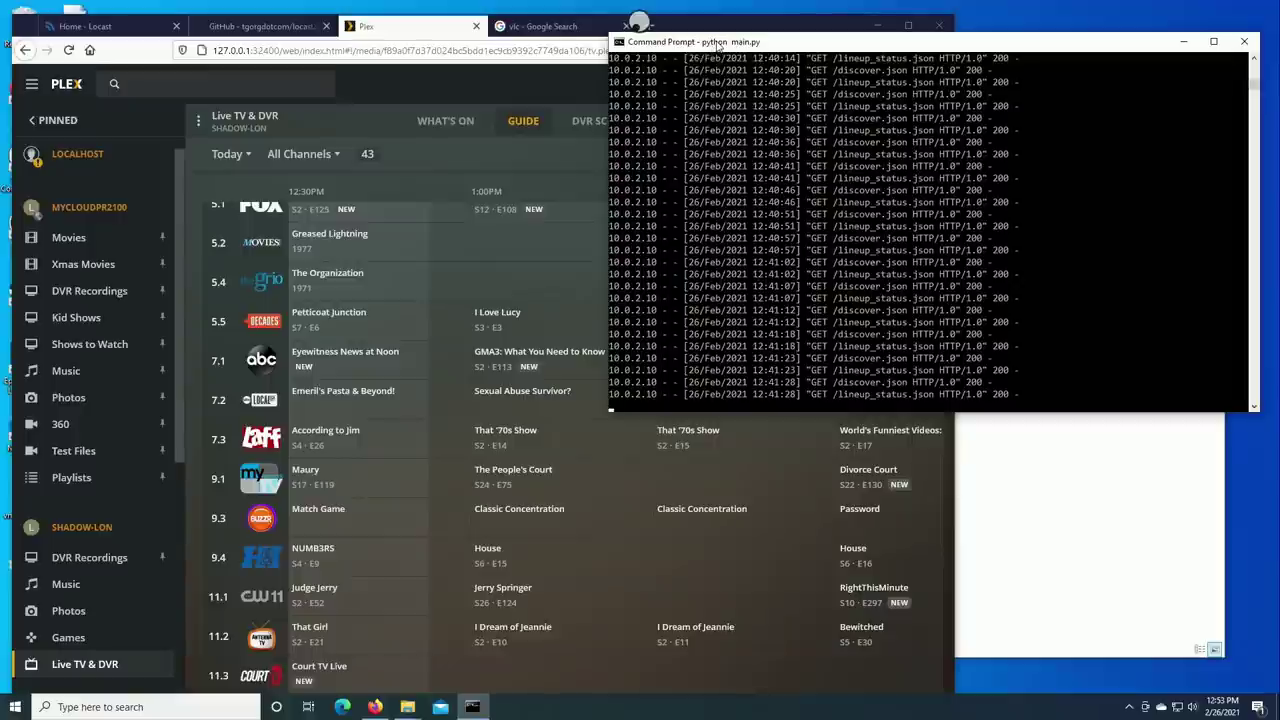
drag(717, 45, 902, 20)
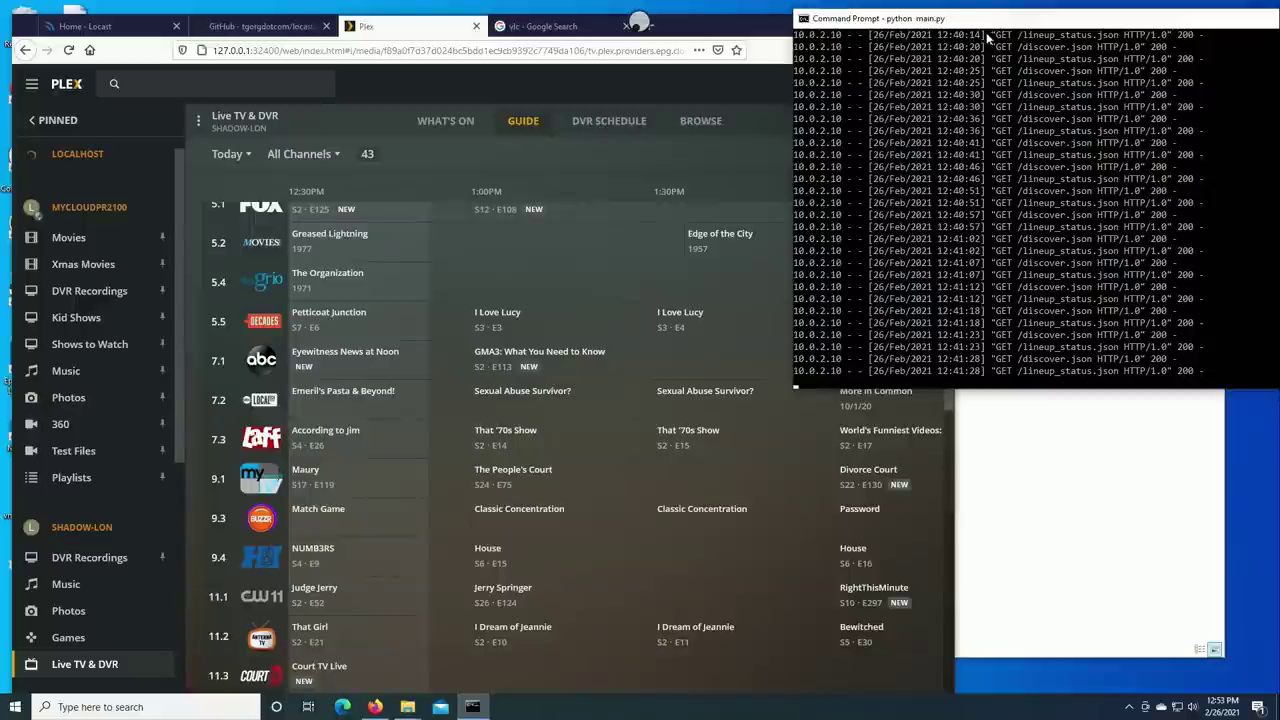
drag(977, 22, 1031, 24)
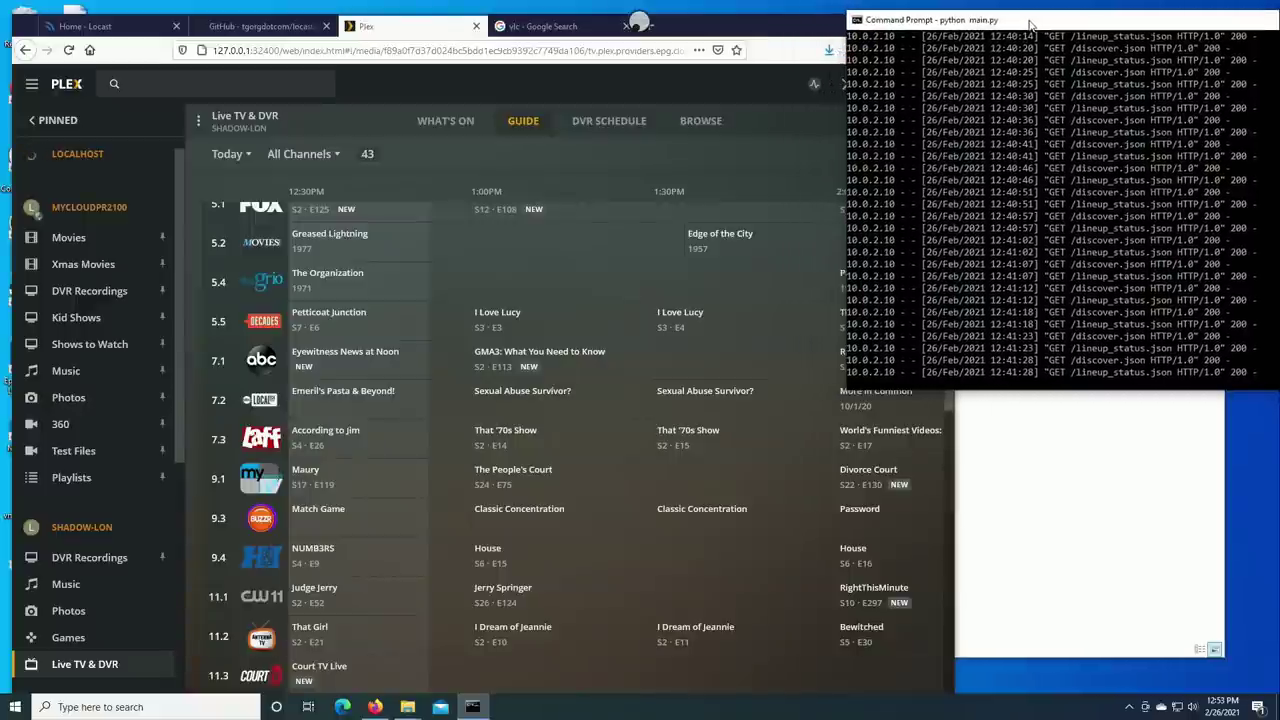